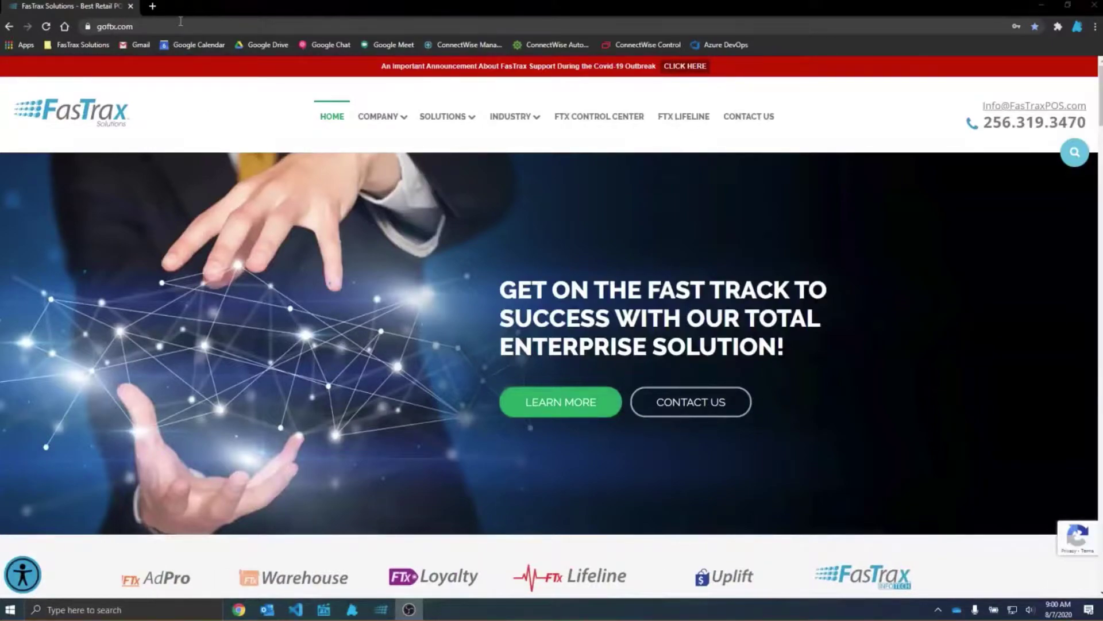
Step: Open the FTX Lifeline page and follow its link to the weekly training webinars
key(ctrl+l)
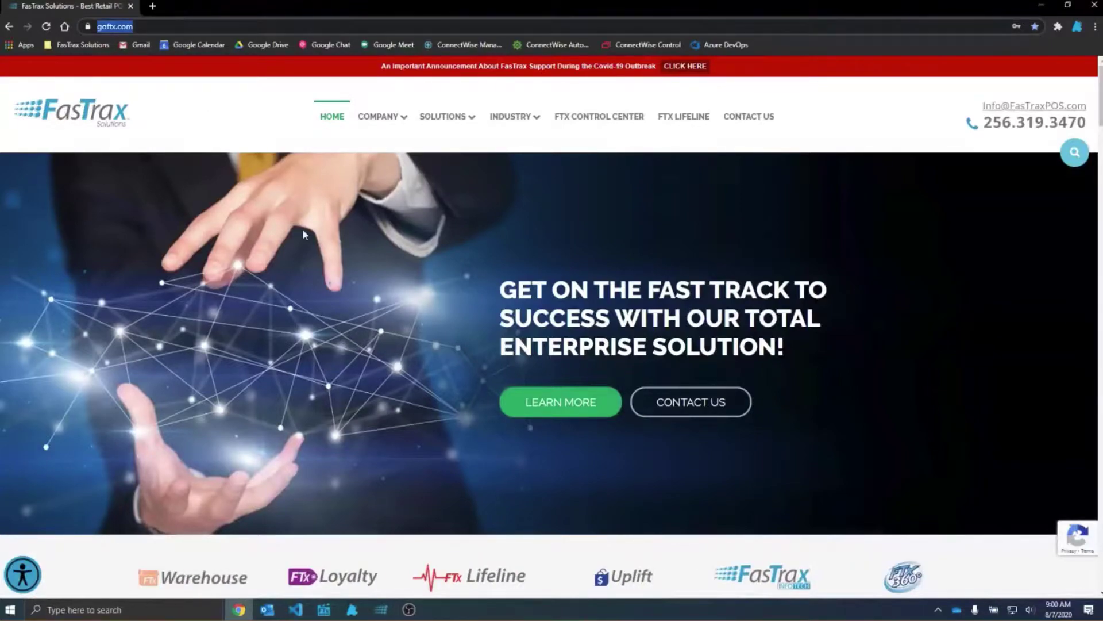
click(684, 117)
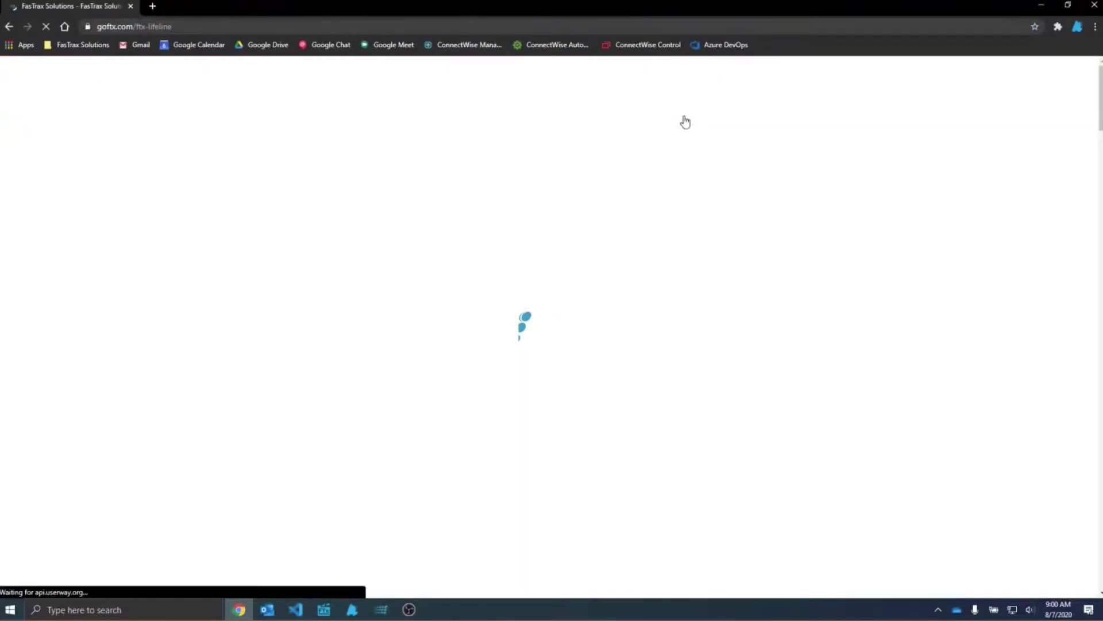
scroll(667, 182, down, 15)
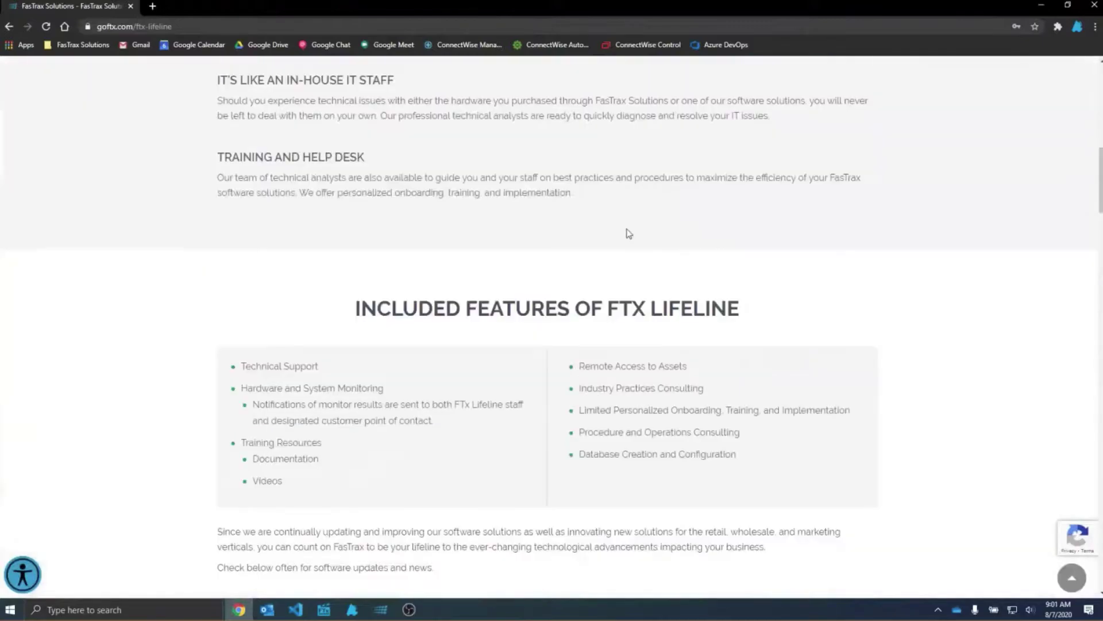
scroll(541, 238, down, 10)
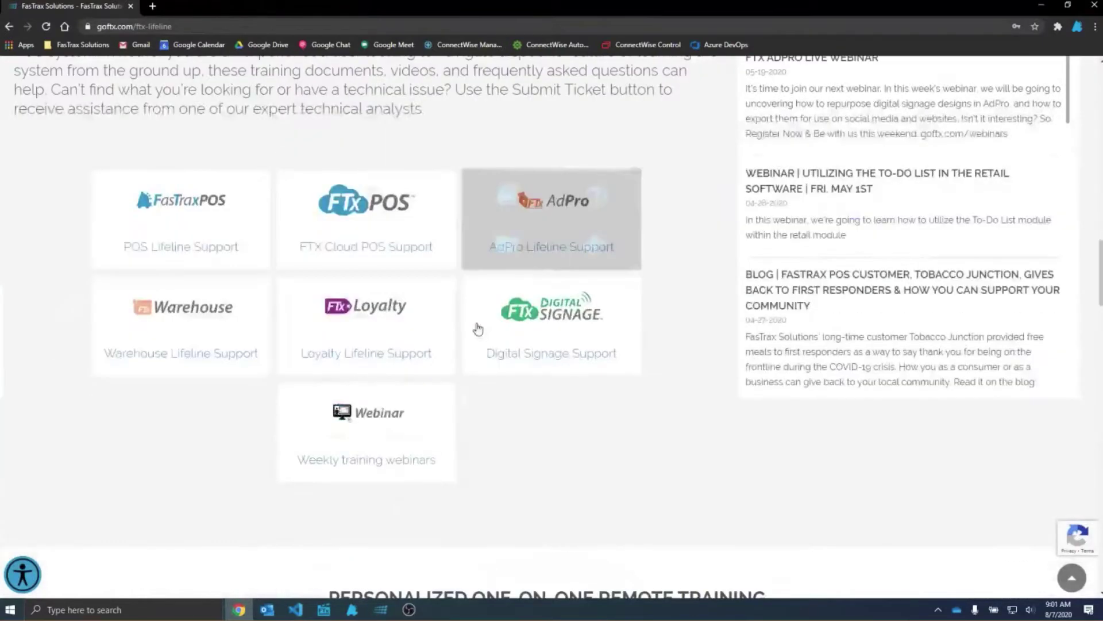
click(373, 439)
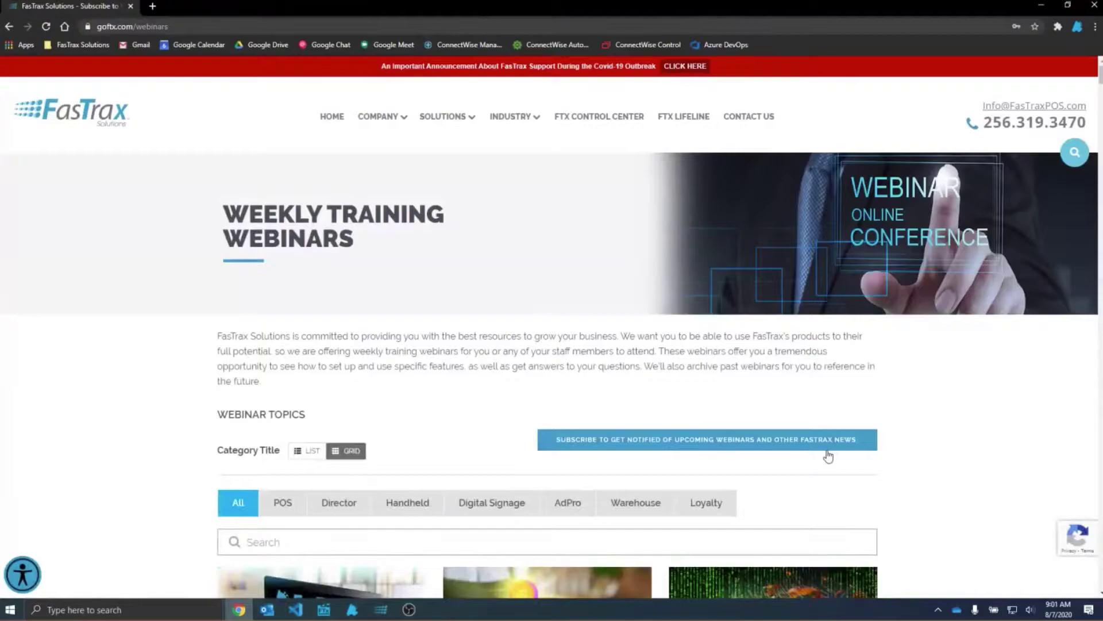
Step: Look through the listed upcoming and recorded webinars
scroll(914, 481, down, 1)
scroll(914, 482, down, 9)
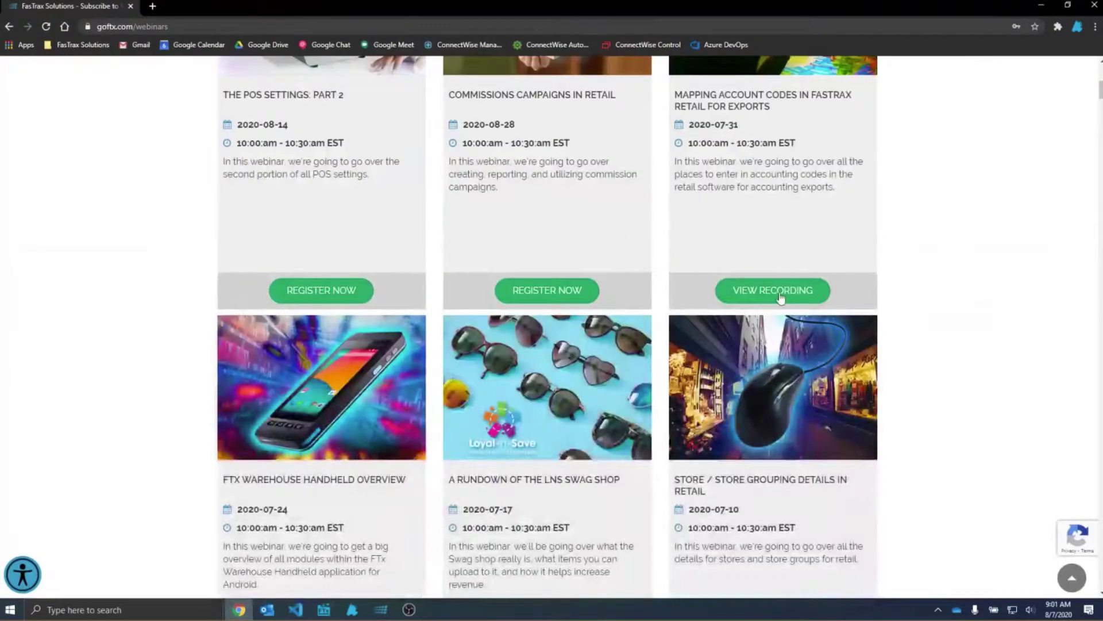
scroll(894, 337, up, 5)
scroll(894, 338, up, 4)
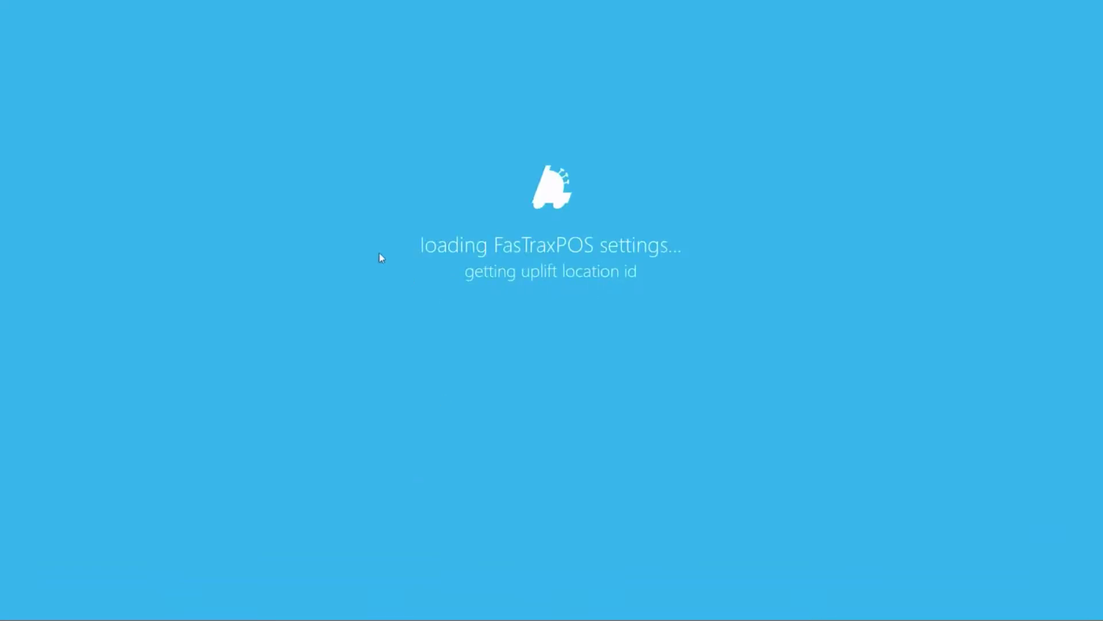
Step: Switch to FasTrax POS and log in with the keypad by entering the employee login code
click(356, 226)
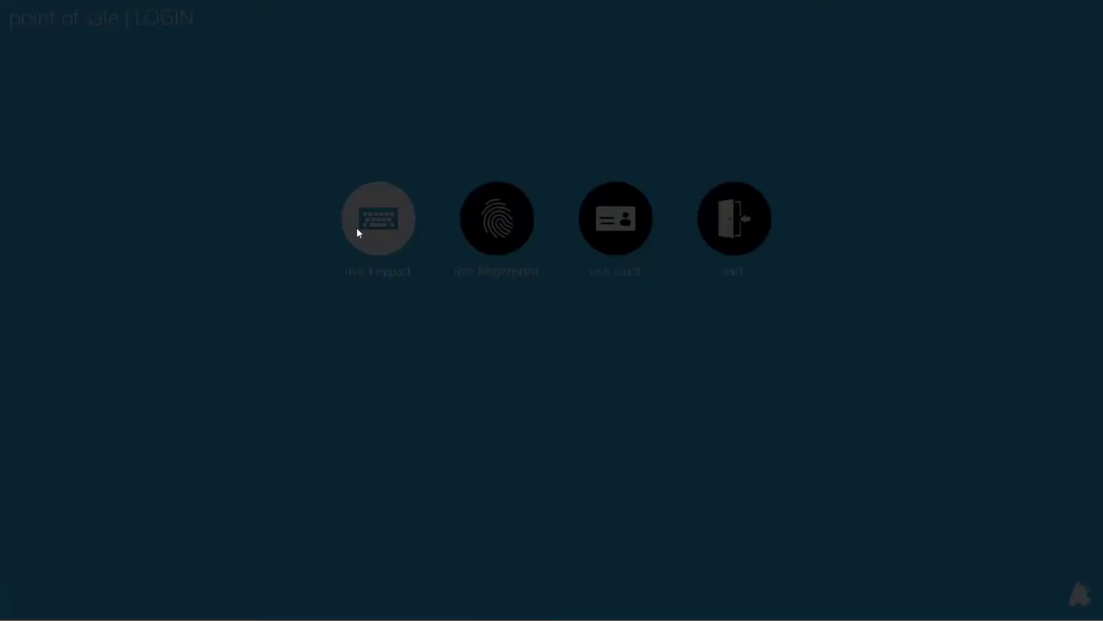
text(1)
key(Return)
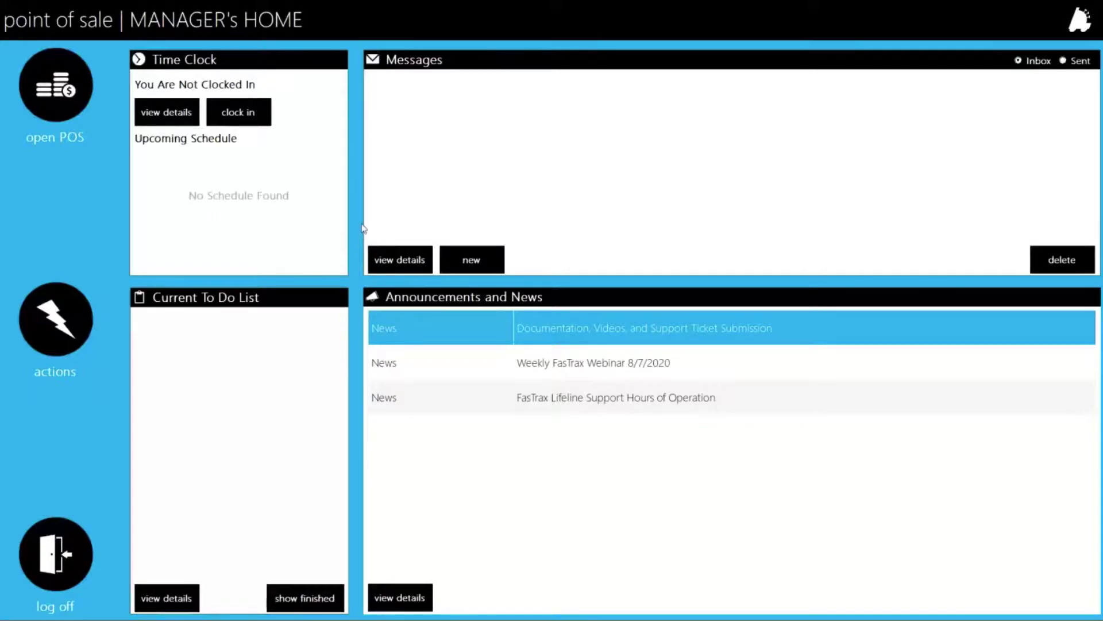
Step: Open the point of sale settings from the manager's actions
click(48, 343)
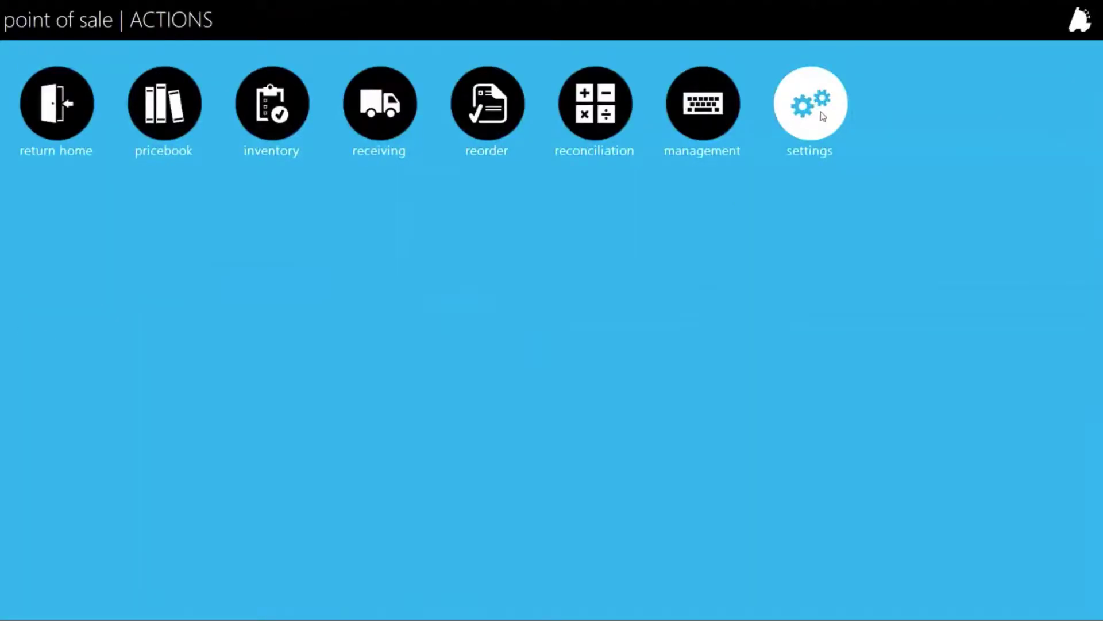
click(823, 116)
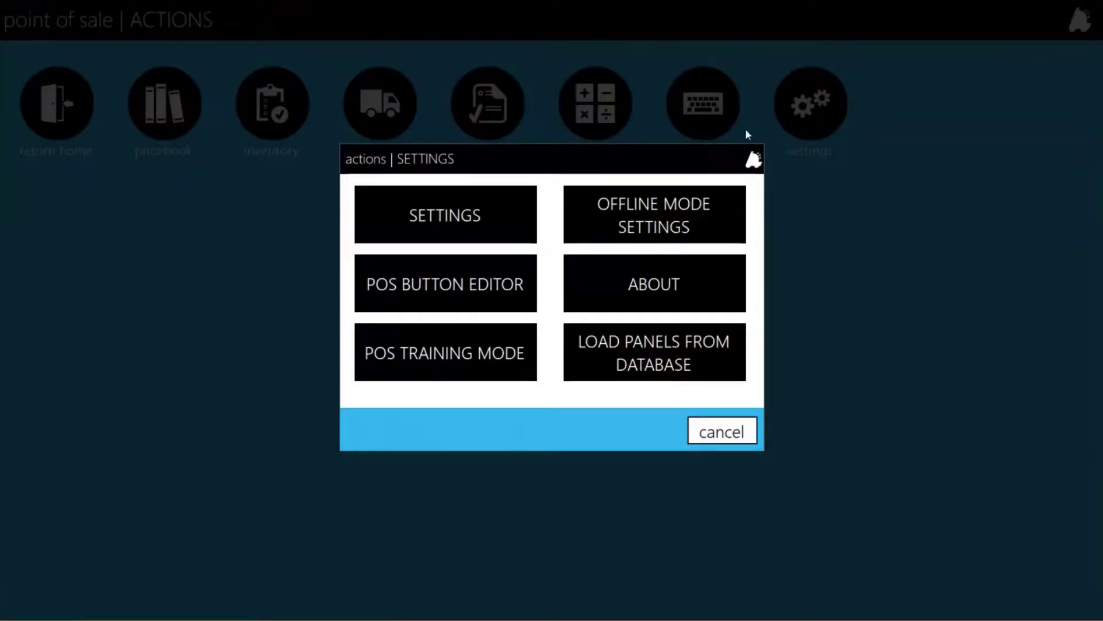
click(461, 203)
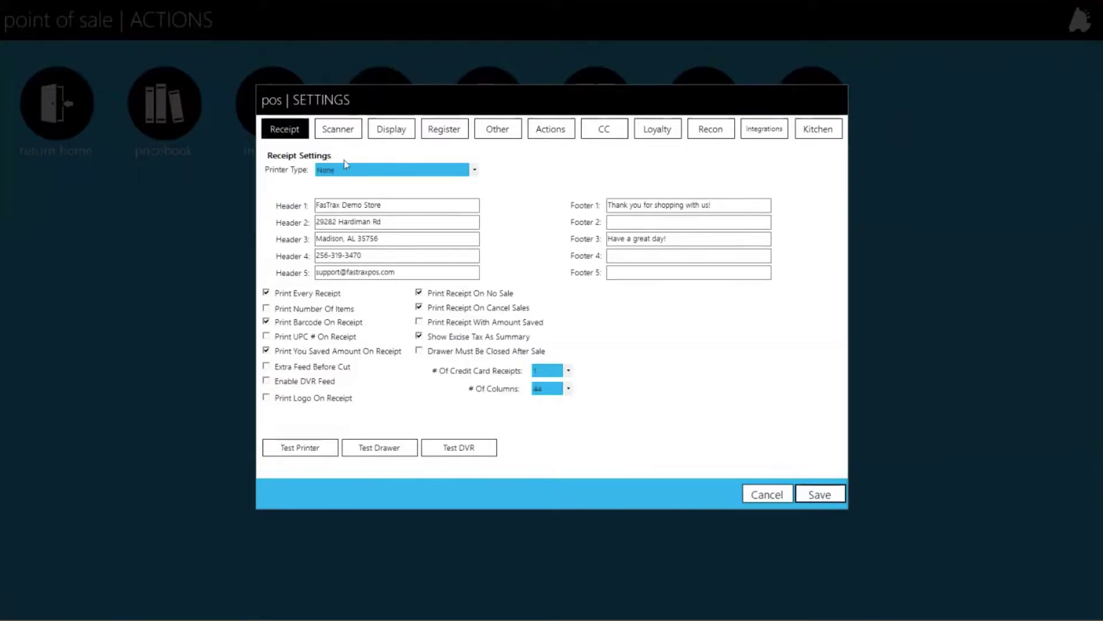
Step: Set the receipt printer type to OPOS and view the available OPOS printers and cash drawers
click(361, 168)
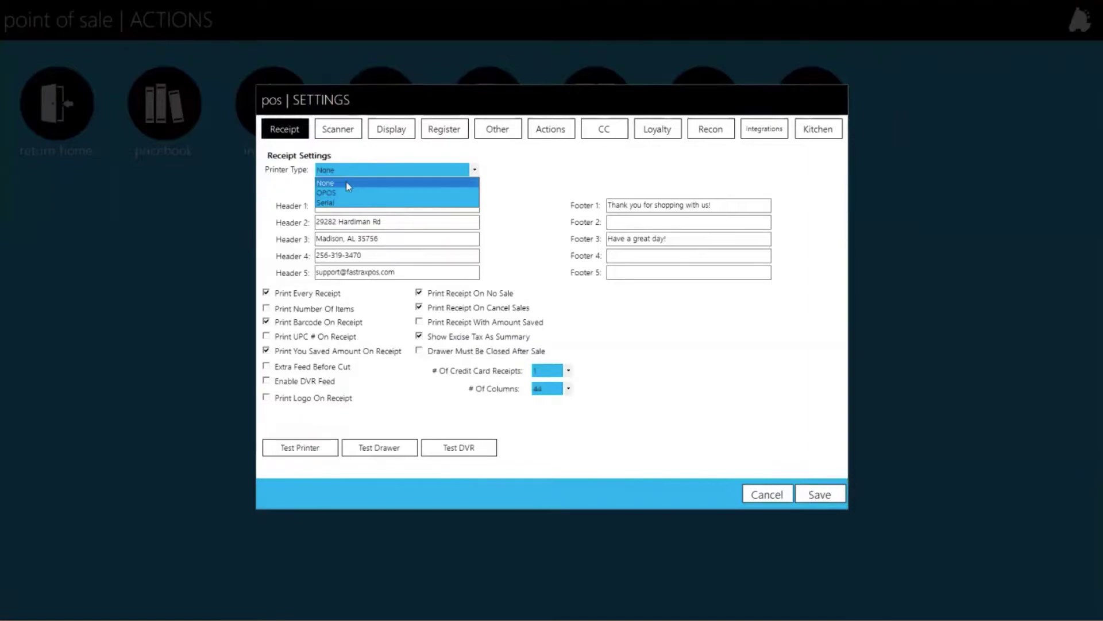
click(344, 193)
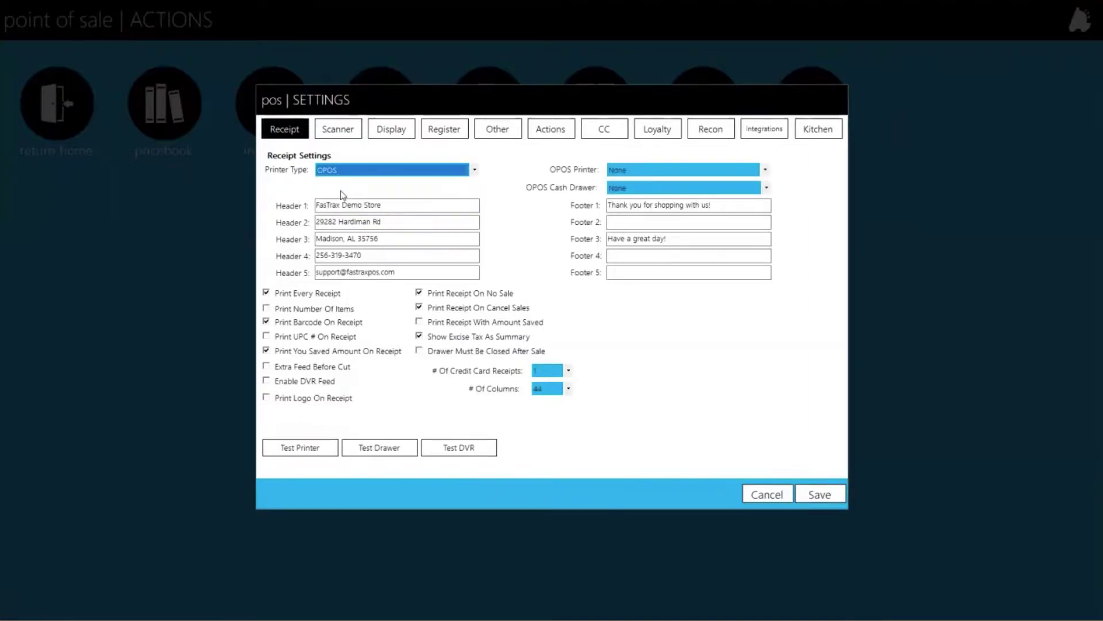
click(621, 170)
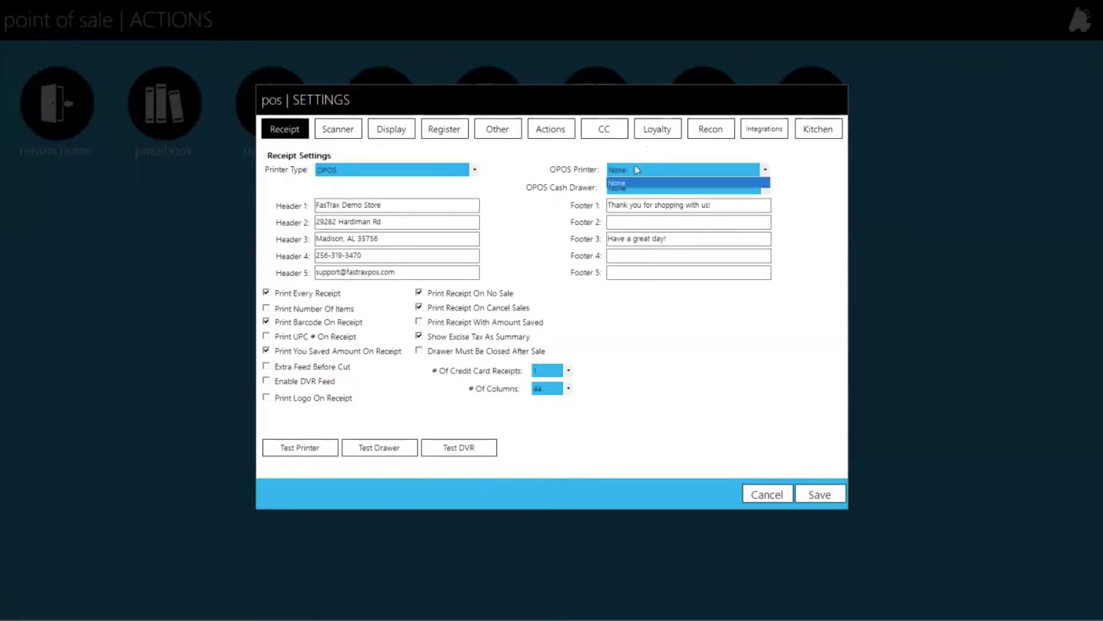
click(637, 170)
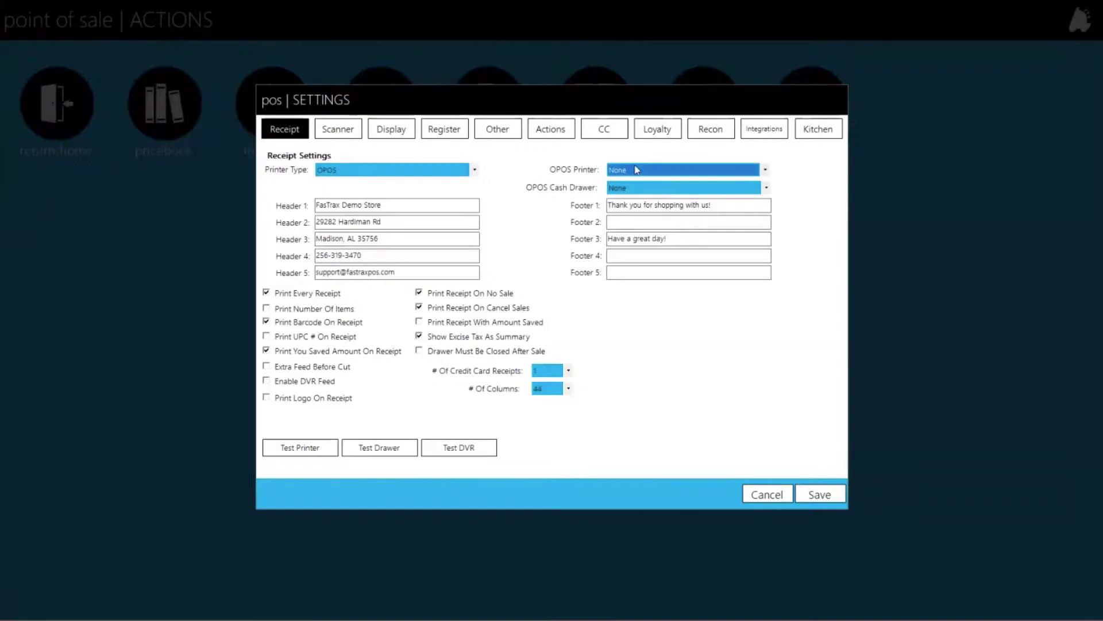
click(636, 171)
click(632, 190)
click(632, 190)
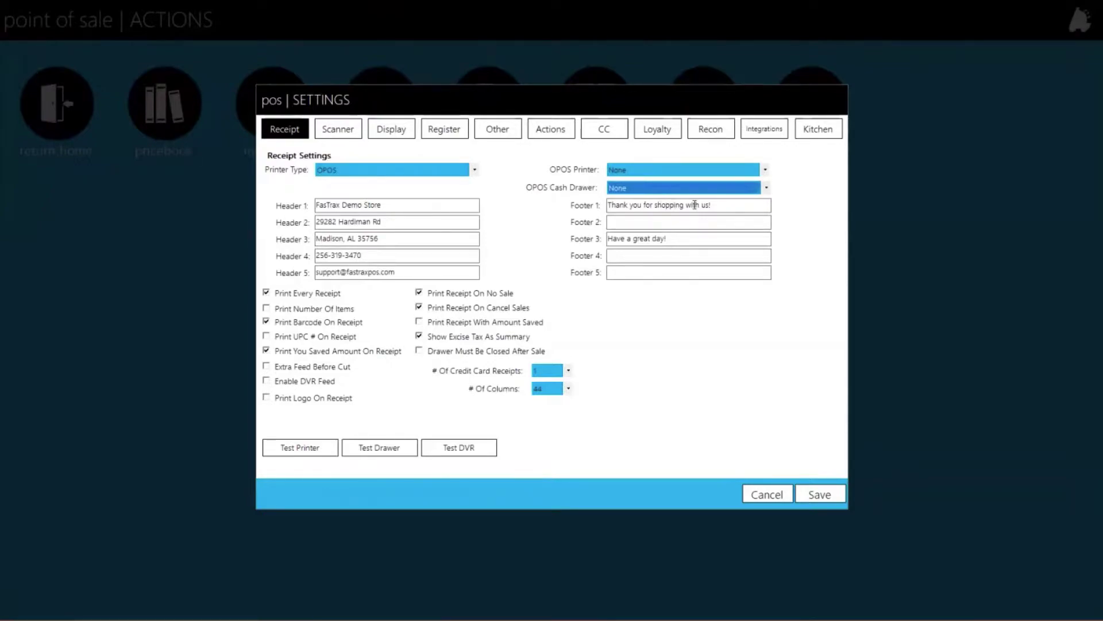
Step: Highlight the receipt header lines for review and turn off Print Every Receipt
drag(371, 205, 298, 236)
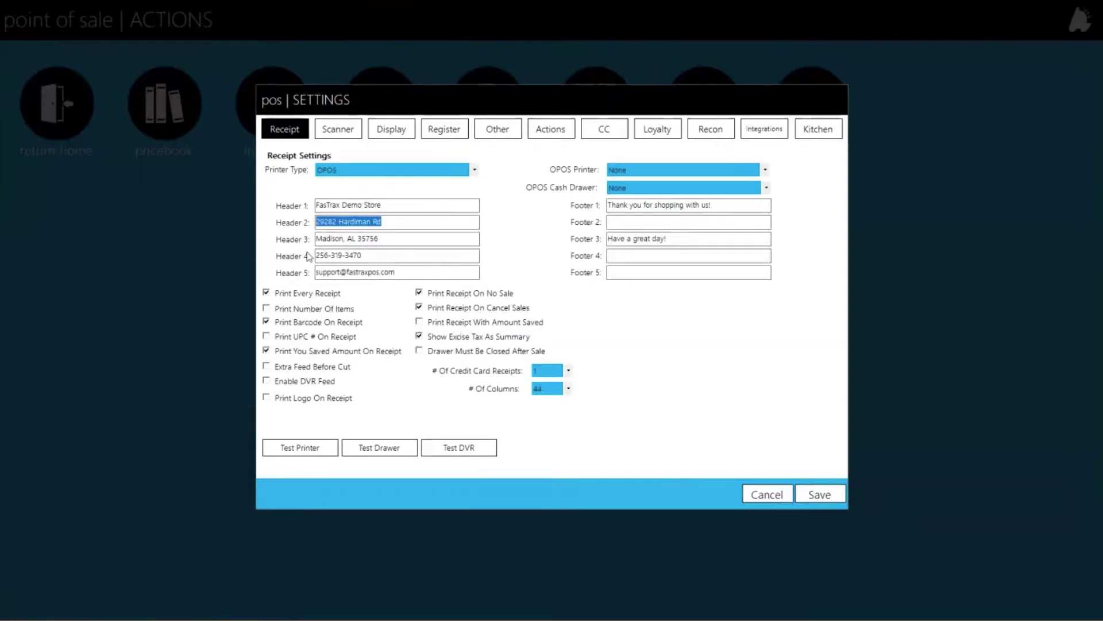
click(289, 295)
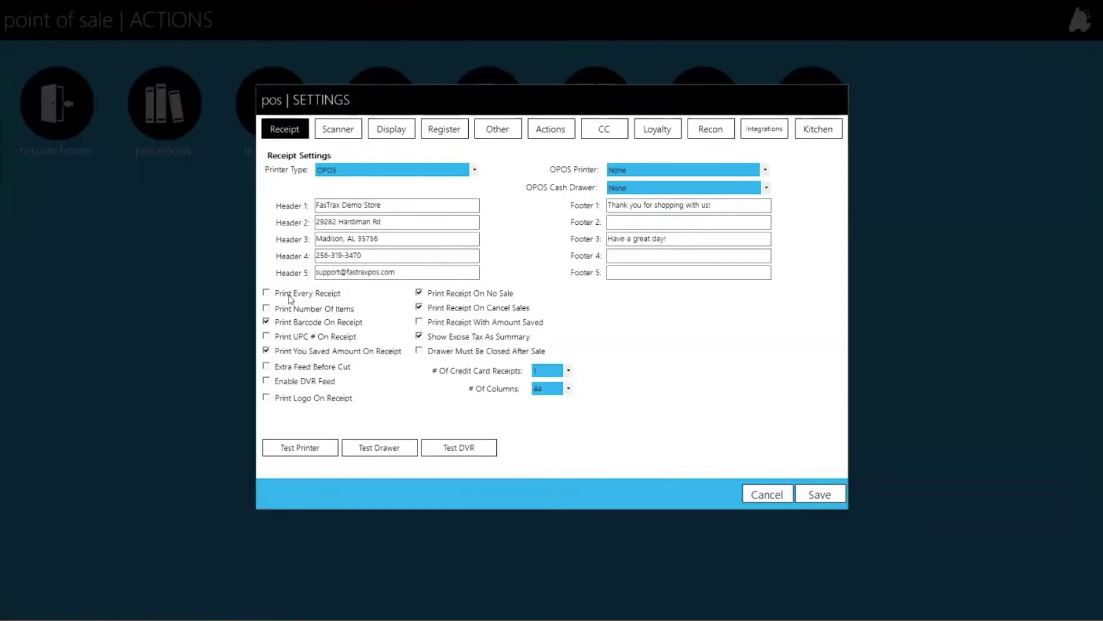
click(279, 294)
click(266, 294)
click(308, 297)
click(567, 371)
click(431, 350)
Step: Try the Print Number Of Items option and turn on Print UPC # On Receipt
click(354, 310)
click(352, 314)
click(353, 327)
click(332, 340)
Step: Try turning off Print You Saved Amount On Receipt and turning on Print Logo On Receipt
click(401, 356)
click(328, 382)
click(320, 400)
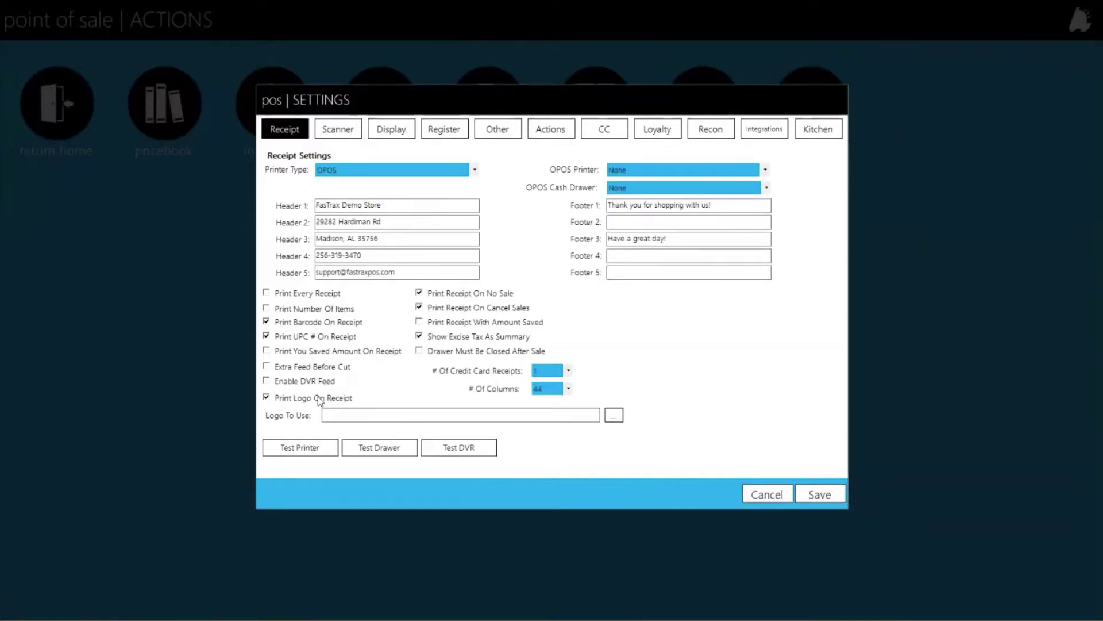
click(318, 397)
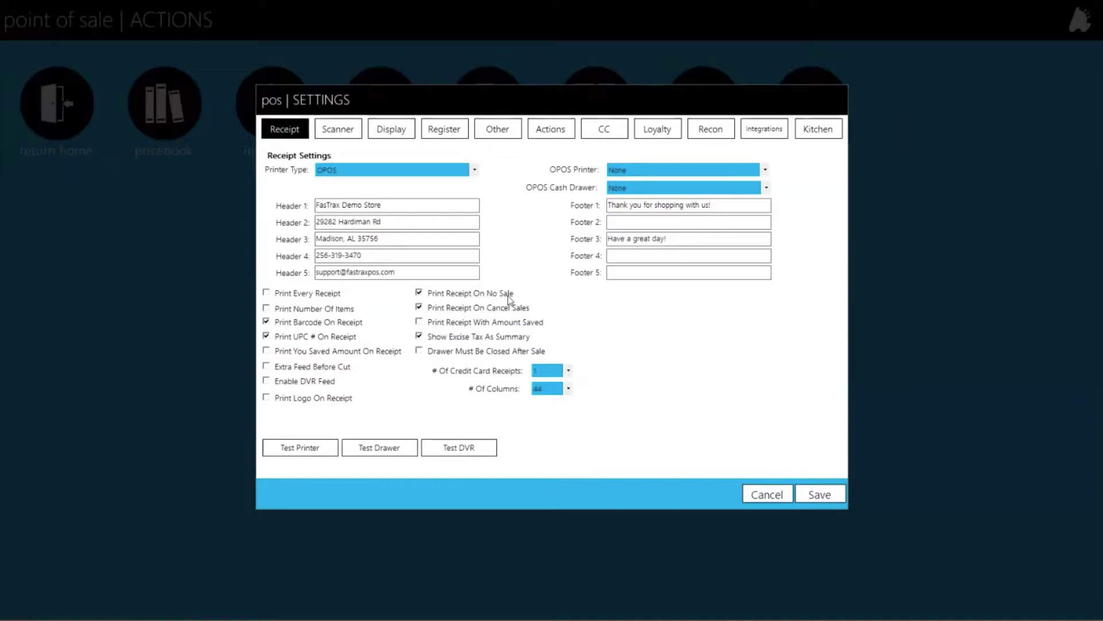
Step: Turn off receipts on cancelled sales and no sale, and turn on Print Receipt With Amount Saved and Print You Saved Amount On Receipt
click(476, 308)
click(481, 294)
click(482, 323)
click(364, 357)
Step: Turn off Show Excise Tax As Summary and try the Drawer Must Be Closed After Sale option
click(501, 339)
click(502, 342)
click(500, 352)
click(500, 357)
click(500, 356)
click(481, 351)
Step: Set the number of credit card receipts to 2 and view the choices for the number of receipt columns
click(548, 372)
click(549, 404)
click(555, 375)
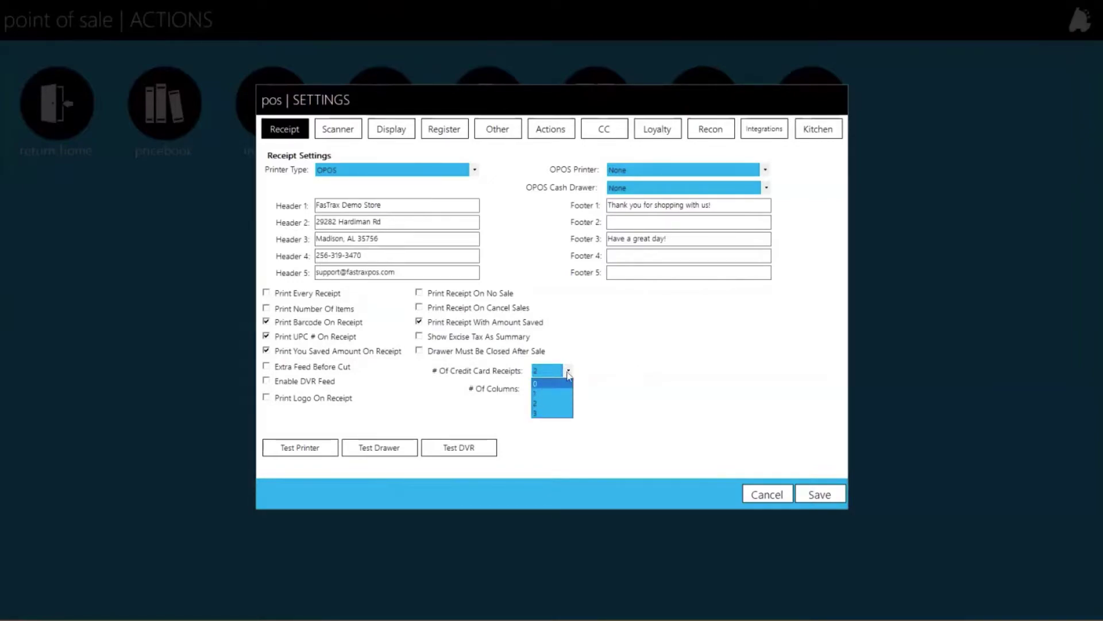
click(568, 376)
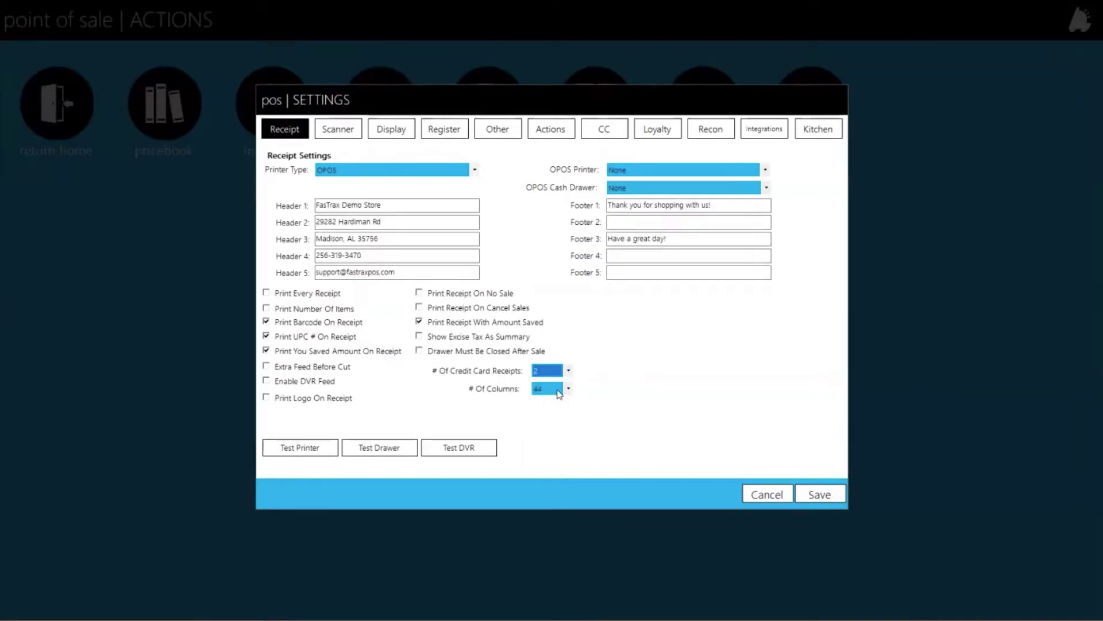
click(559, 393)
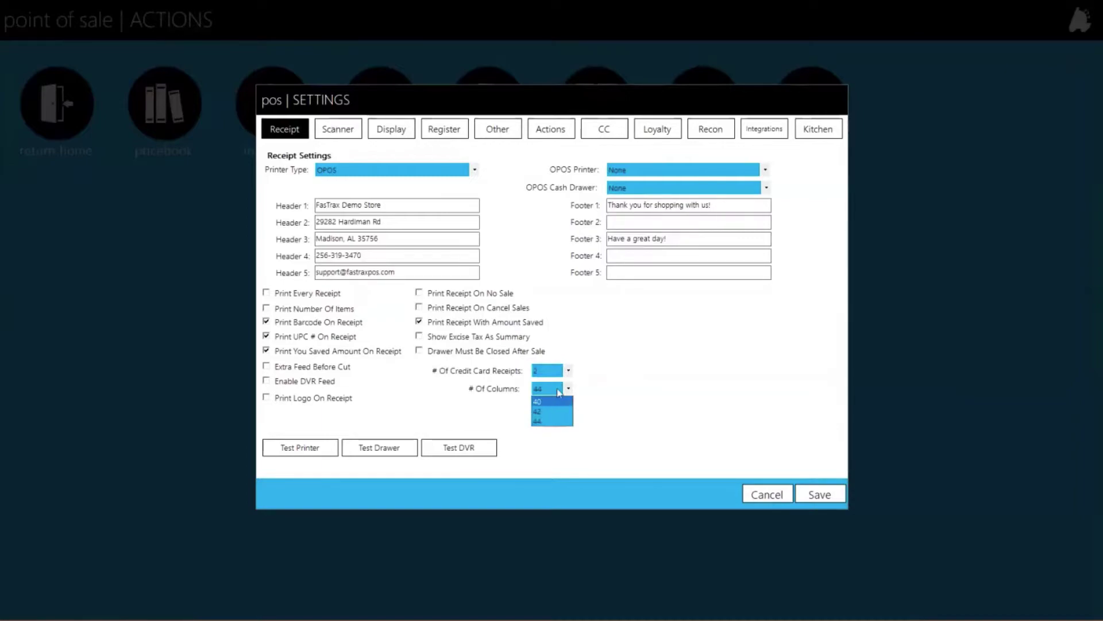
click(558, 392)
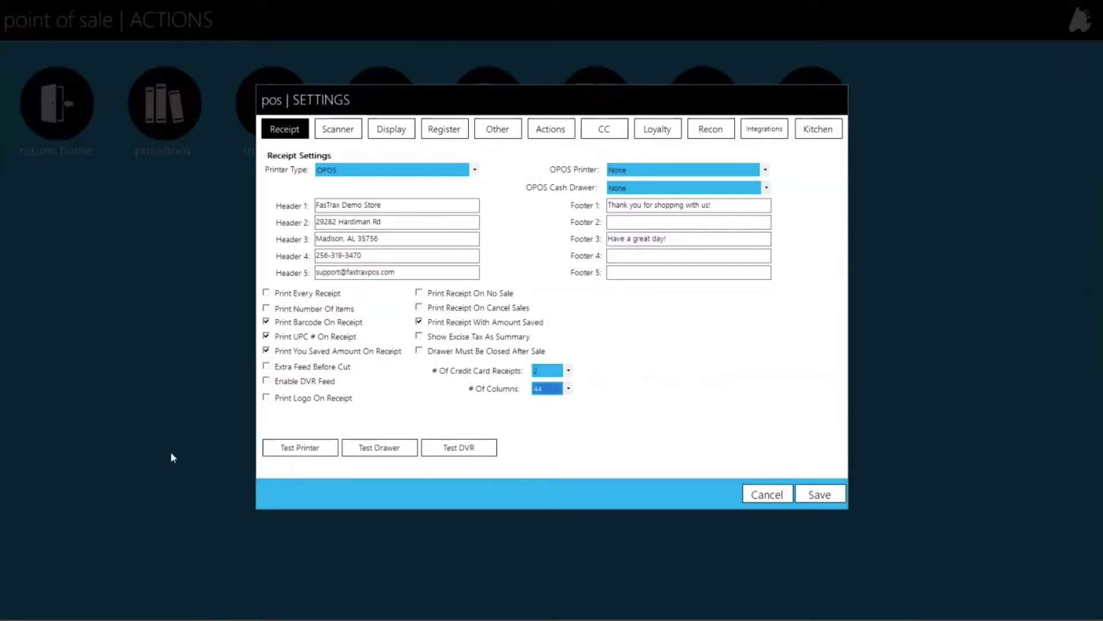
Step: View the available scanners in the scanner settings and try the Use Integrated Scale option
click(339, 131)
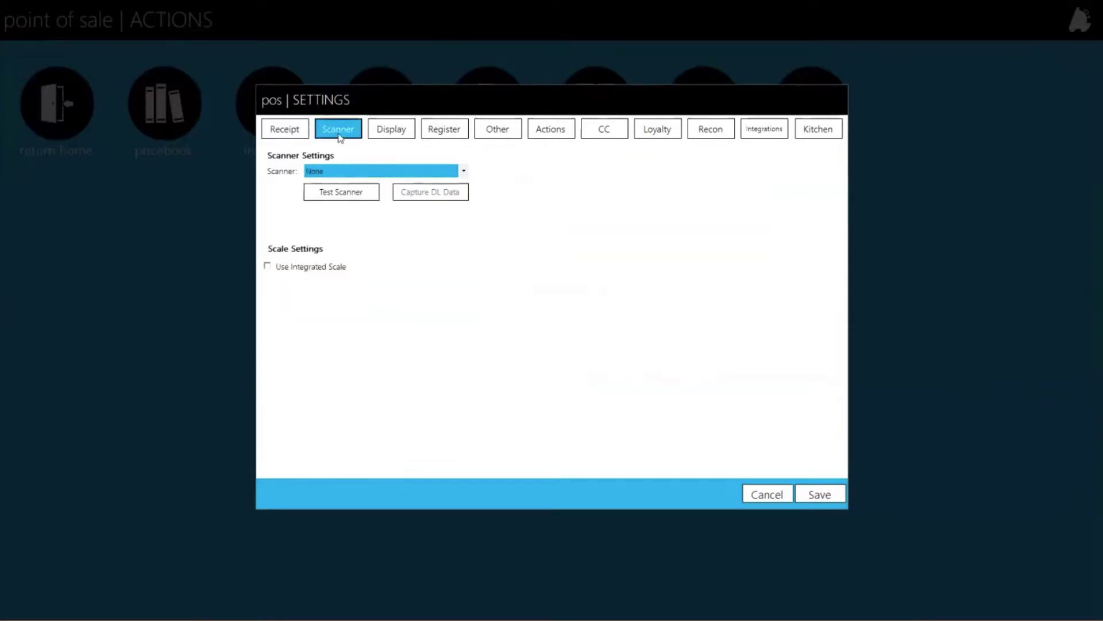
click(362, 171)
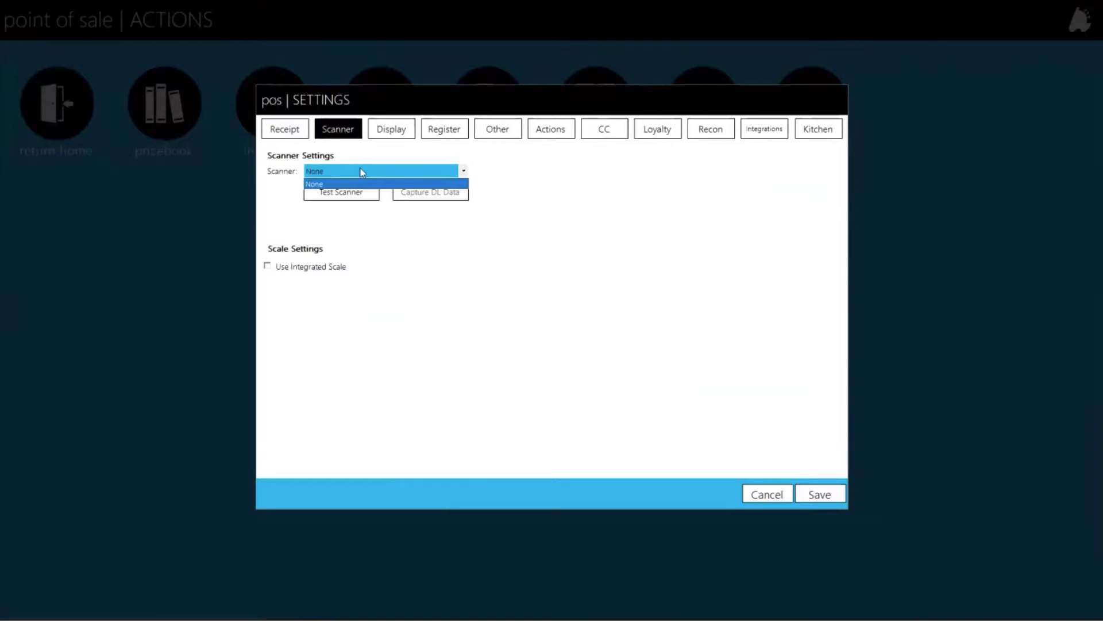
click(362, 172)
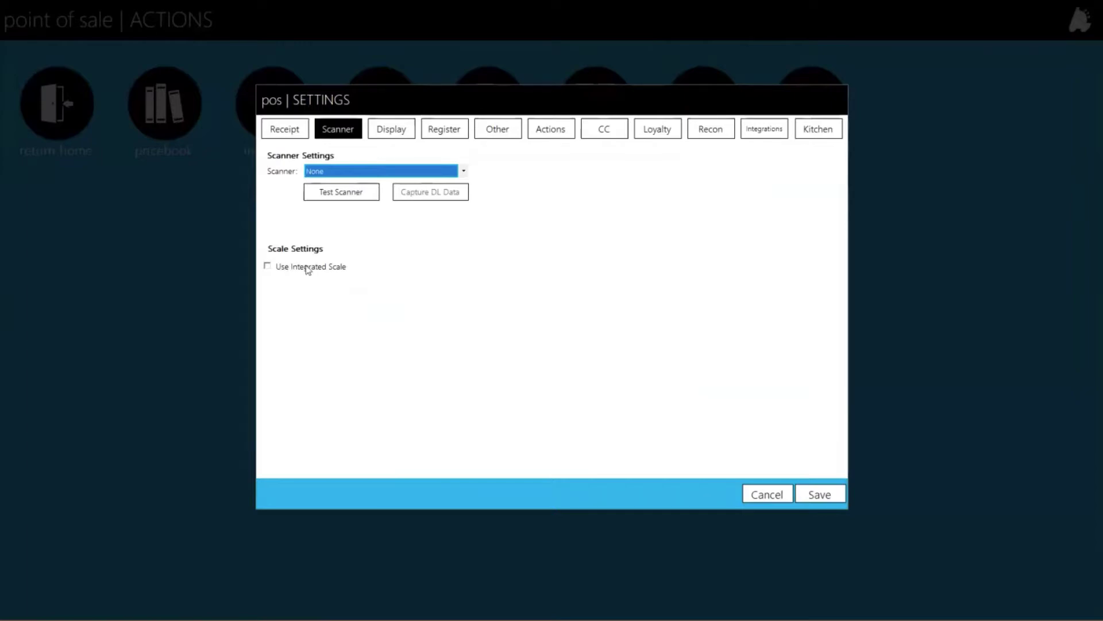
click(337, 269)
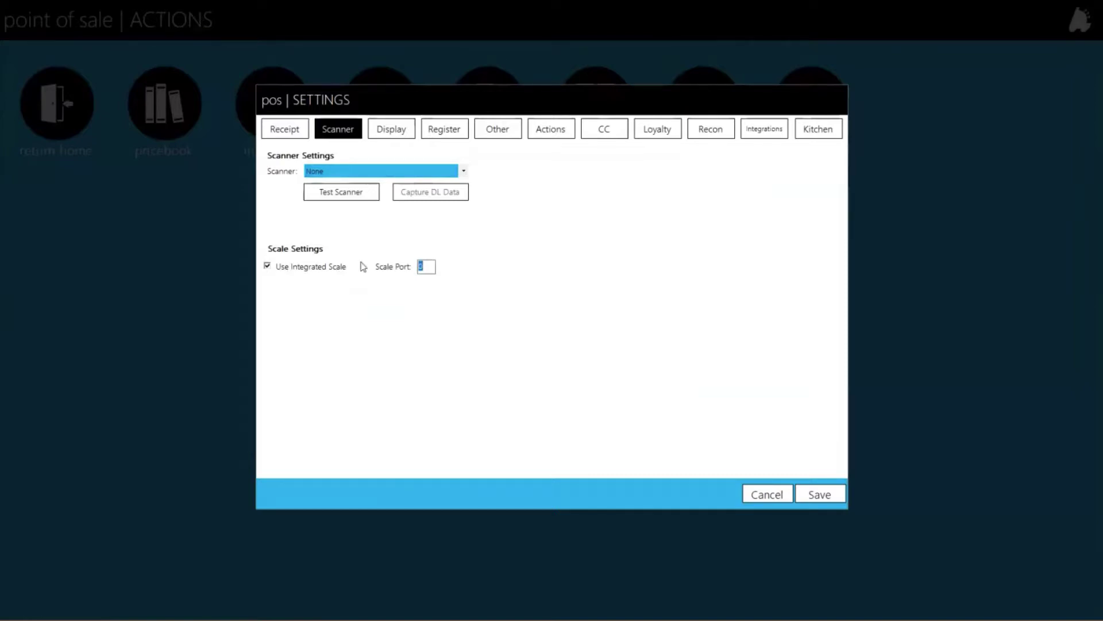
click(301, 269)
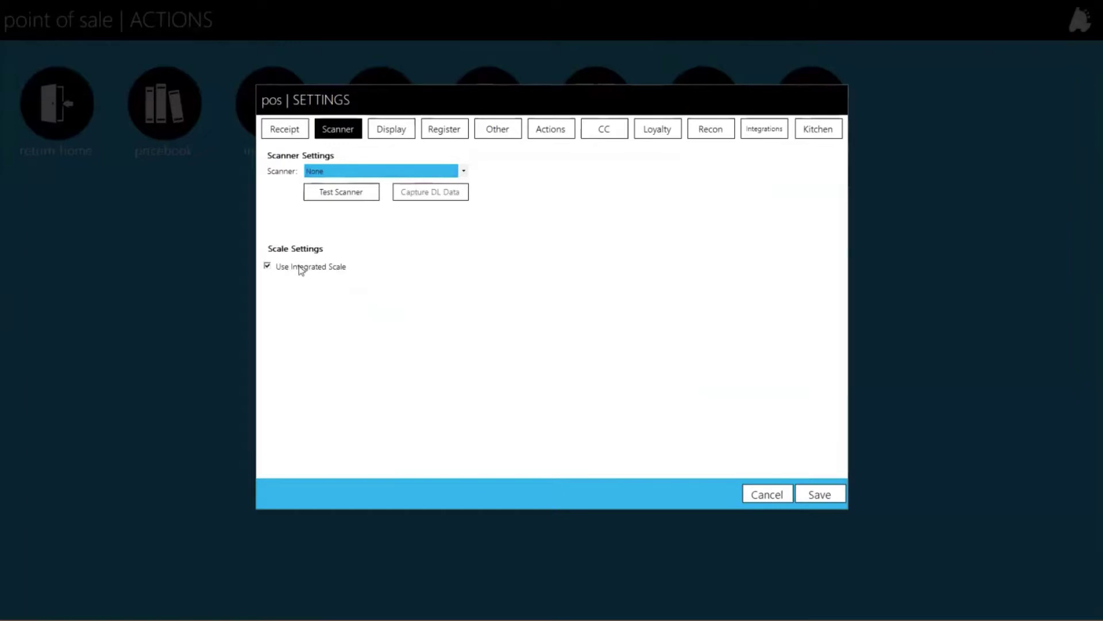
Step: Open the display settings and view the available pole displays
click(410, 135)
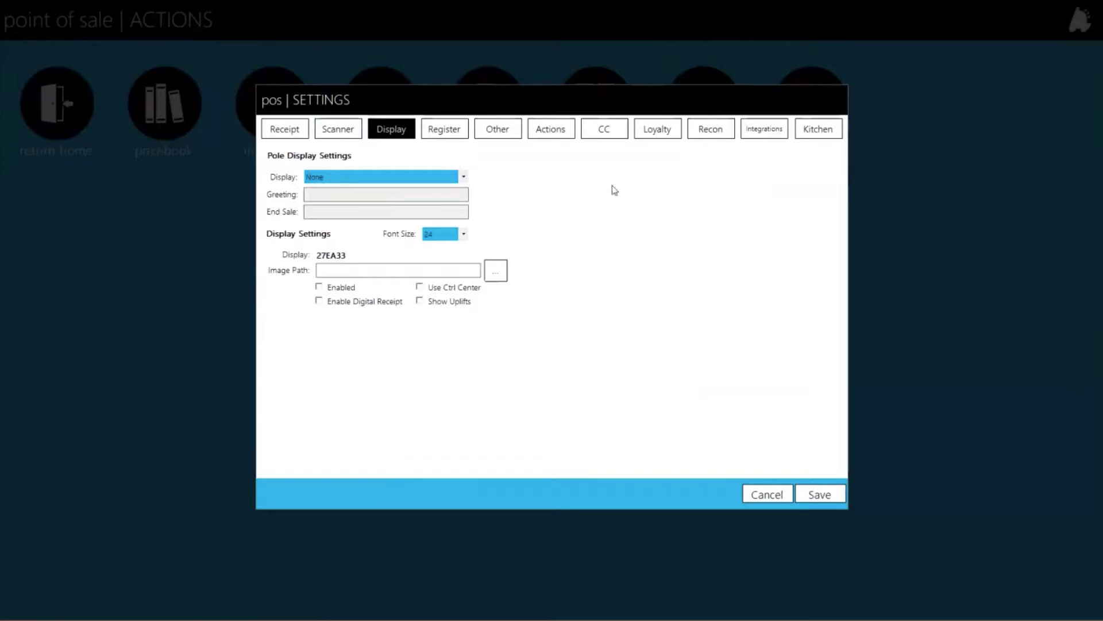
click(332, 179)
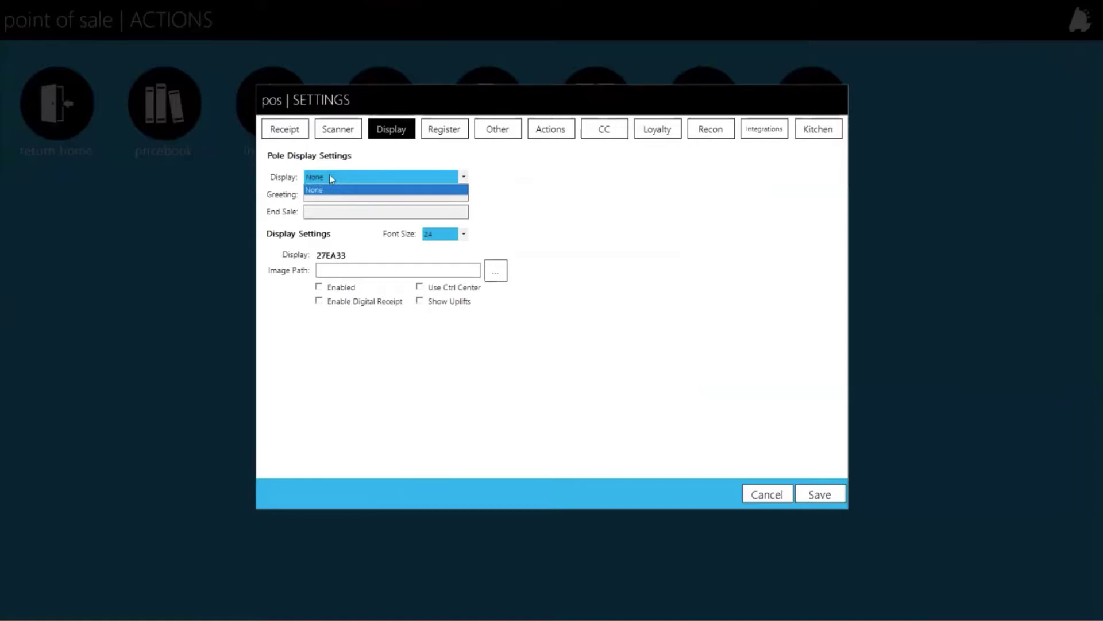
click(332, 178)
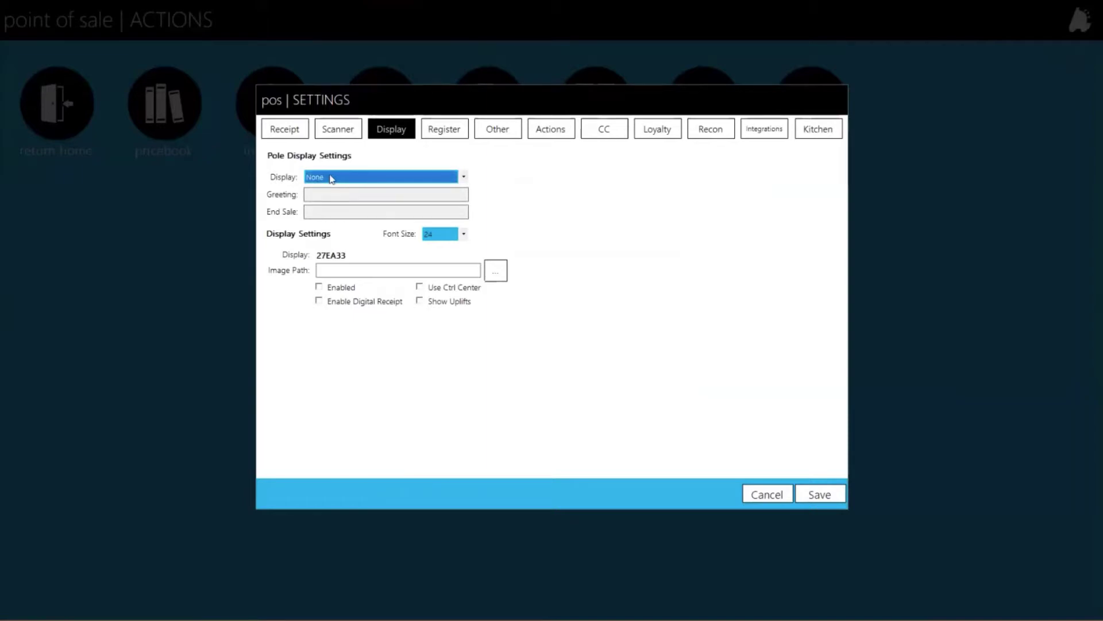
click(325, 179)
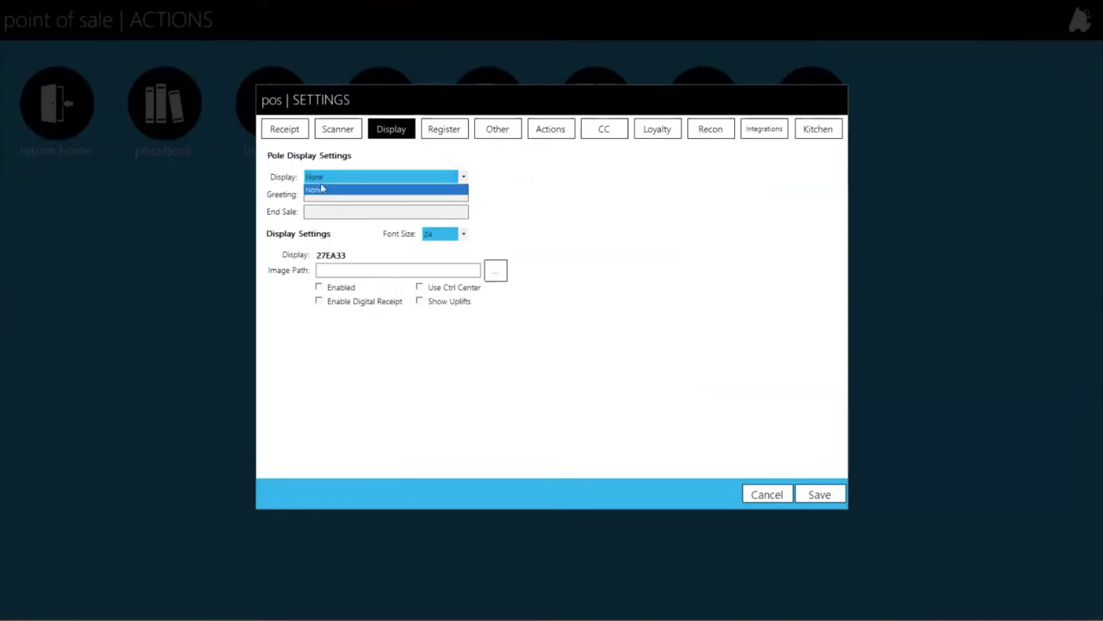
click(319, 184)
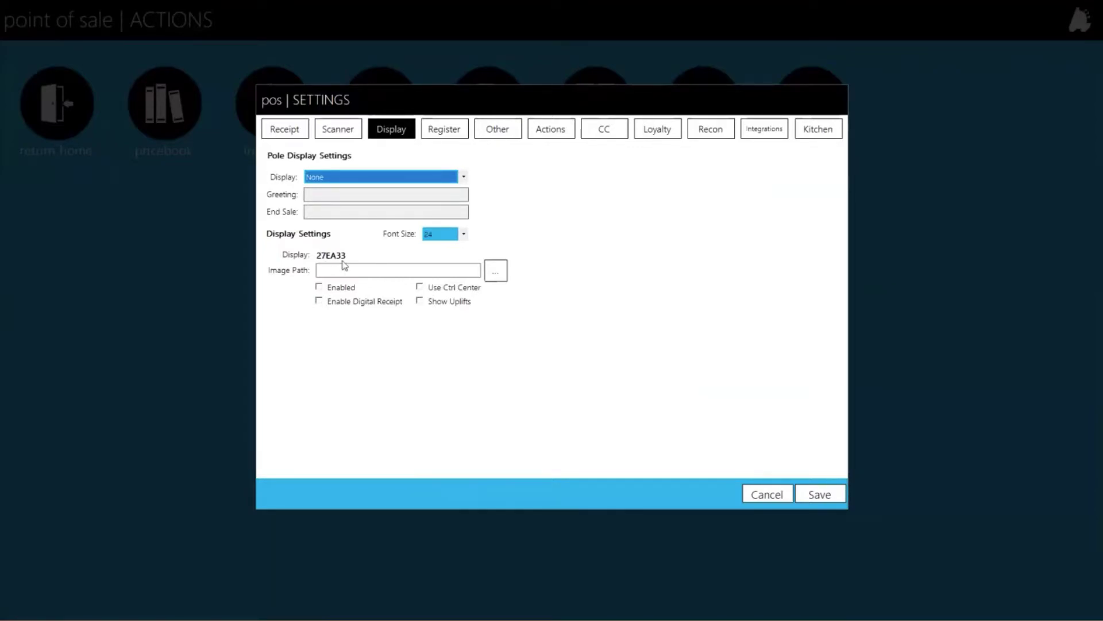
Step: Enable the customer display and view the folder browser for its image path without choosing a folder
click(340, 291)
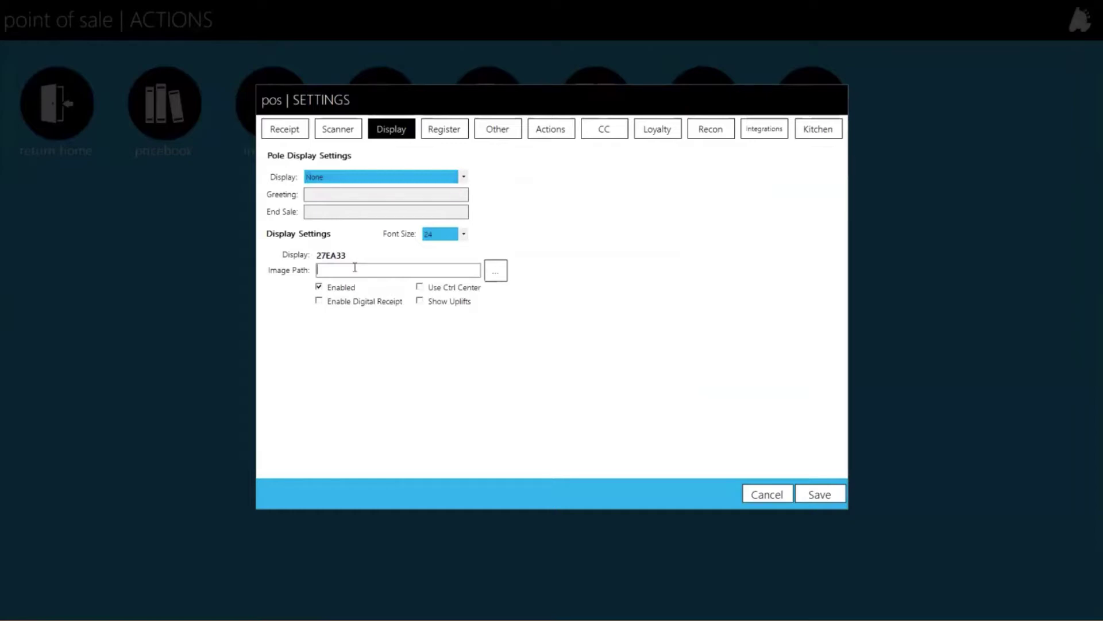
click(355, 267)
click(499, 270)
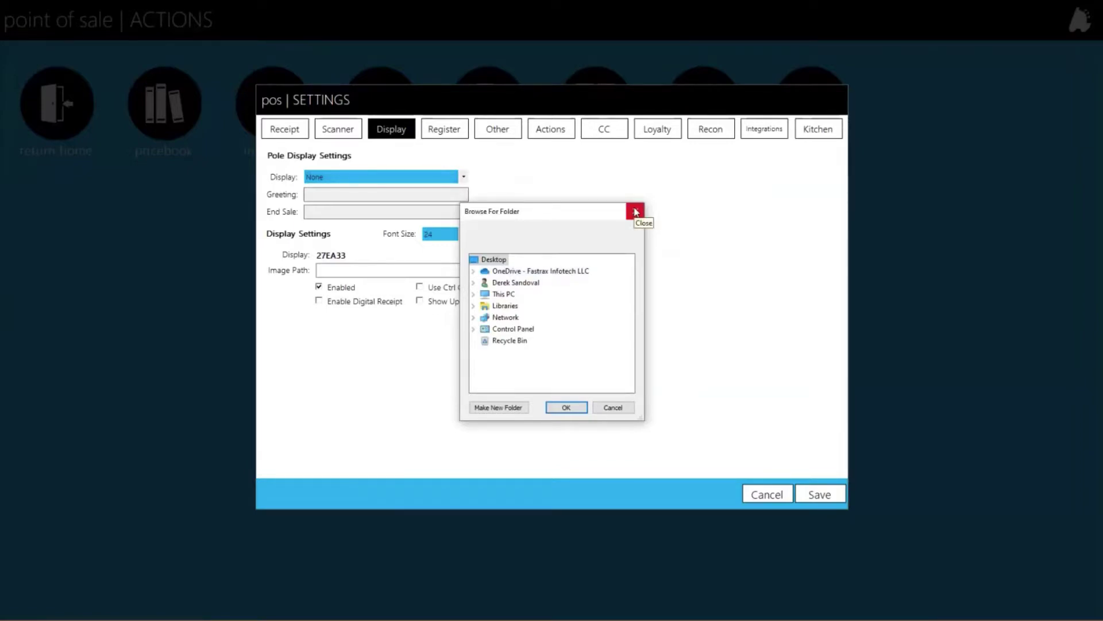
click(636, 212)
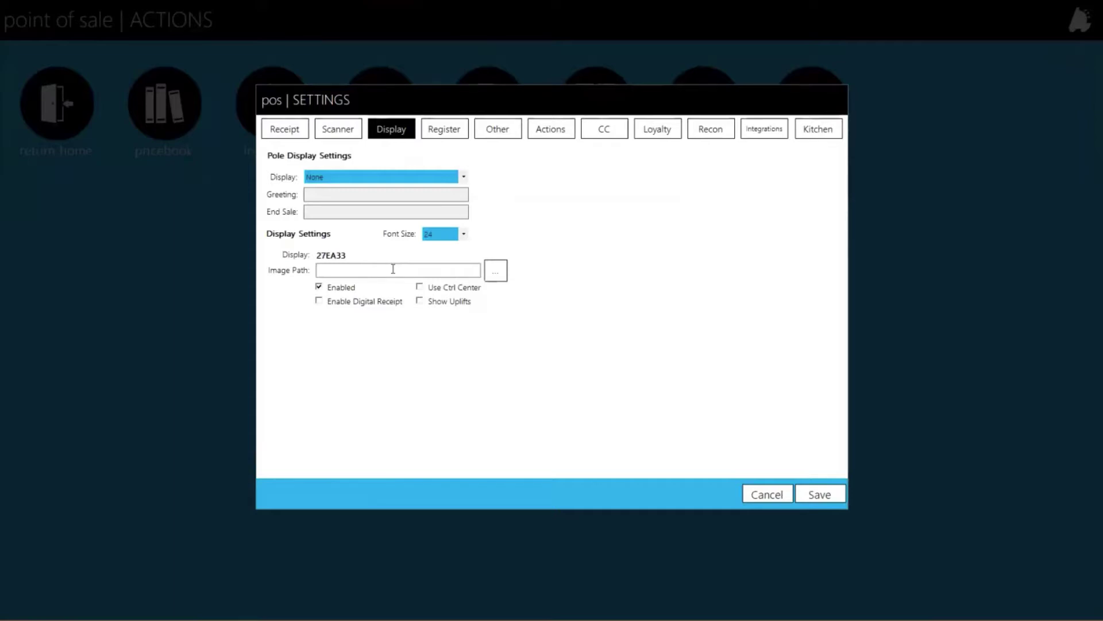
Step: Try the Enable Digital Receipt option with a receipt timeout of 1 minute
click(343, 305)
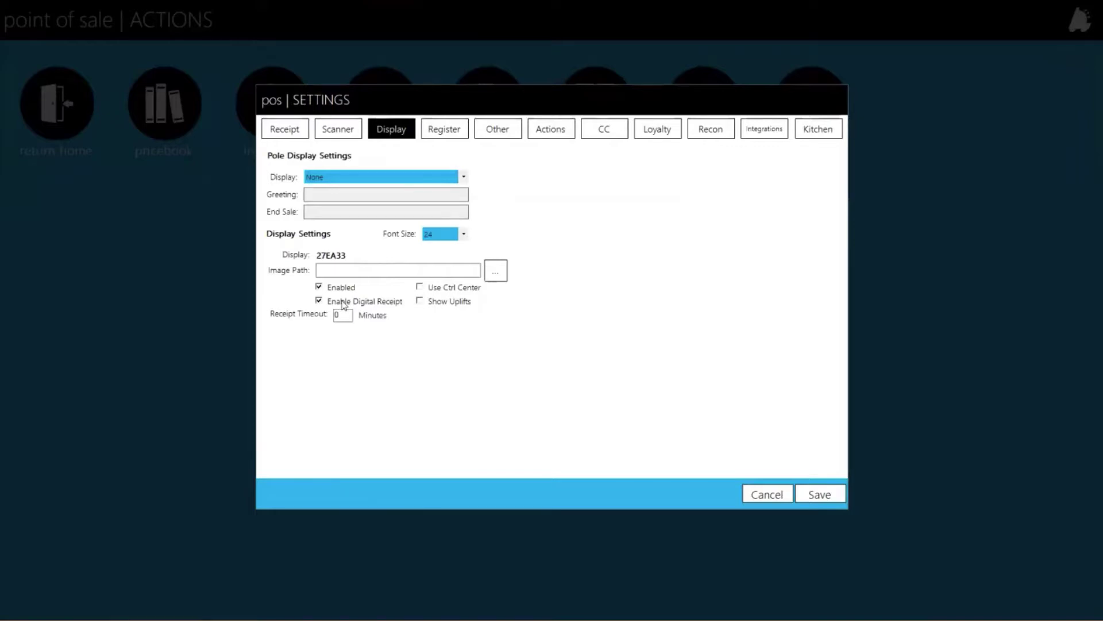
click(343, 305)
click(343, 305)
click(326, 316)
text(1)
click(352, 305)
Step: Try the Use Ctrl Center and Show Uplifts options for the customer display
click(436, 288)
click(436, 288)
click(446, 301)
click(447, 300)
click(451, 288)
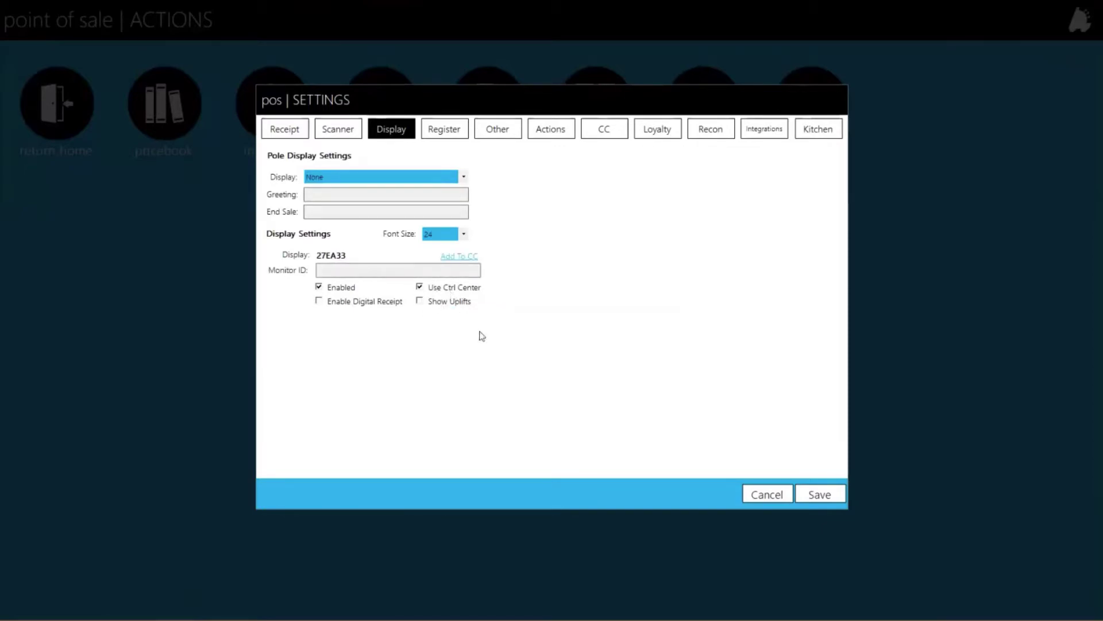
click(454, 290)
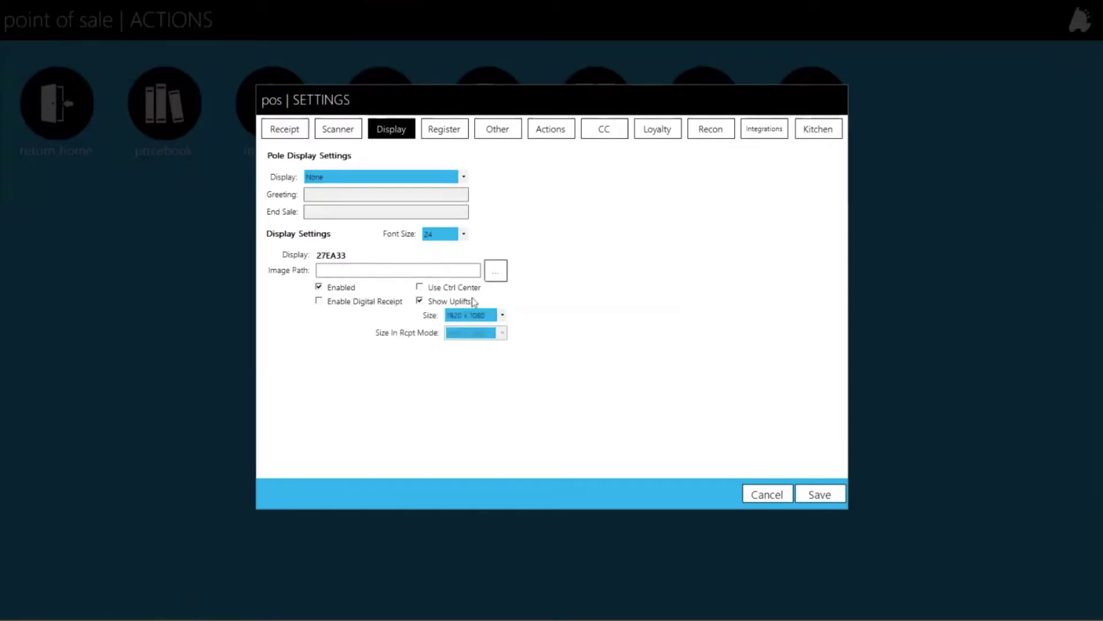
click(474, 303)
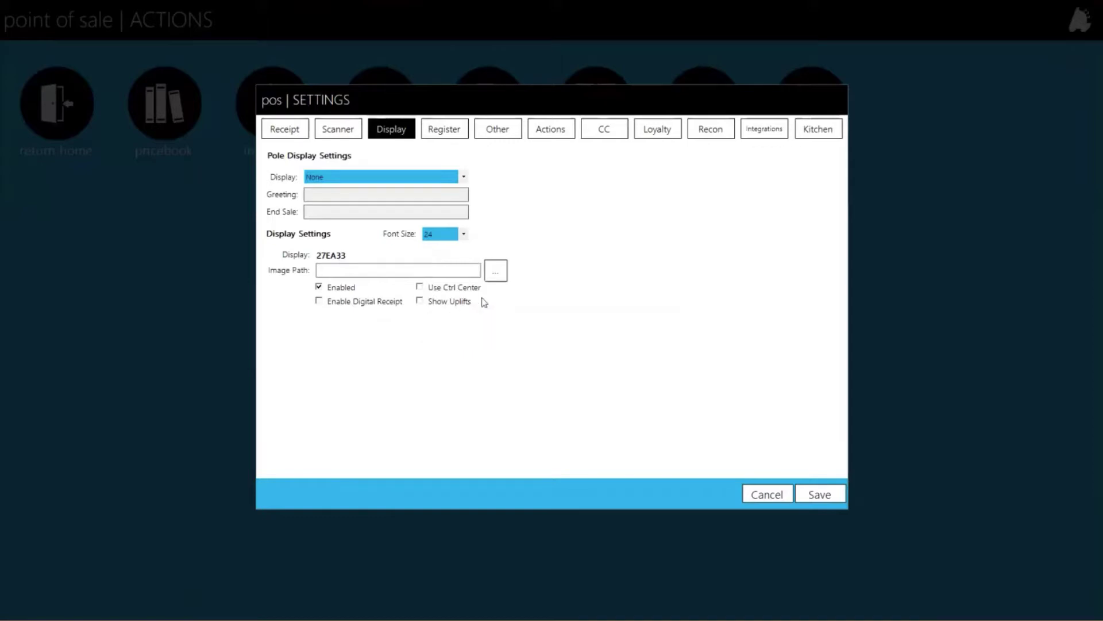
Step: Open the register settings and view the forms for changing the store number and updating the store information
click(447, 130)
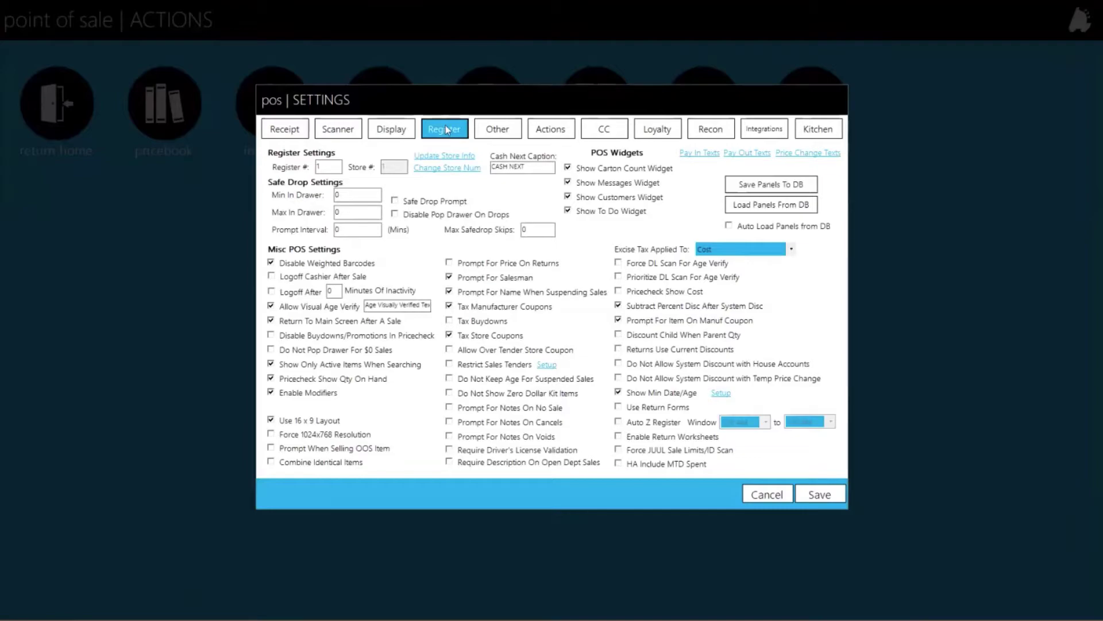
drag(333, 168, 289, 169)
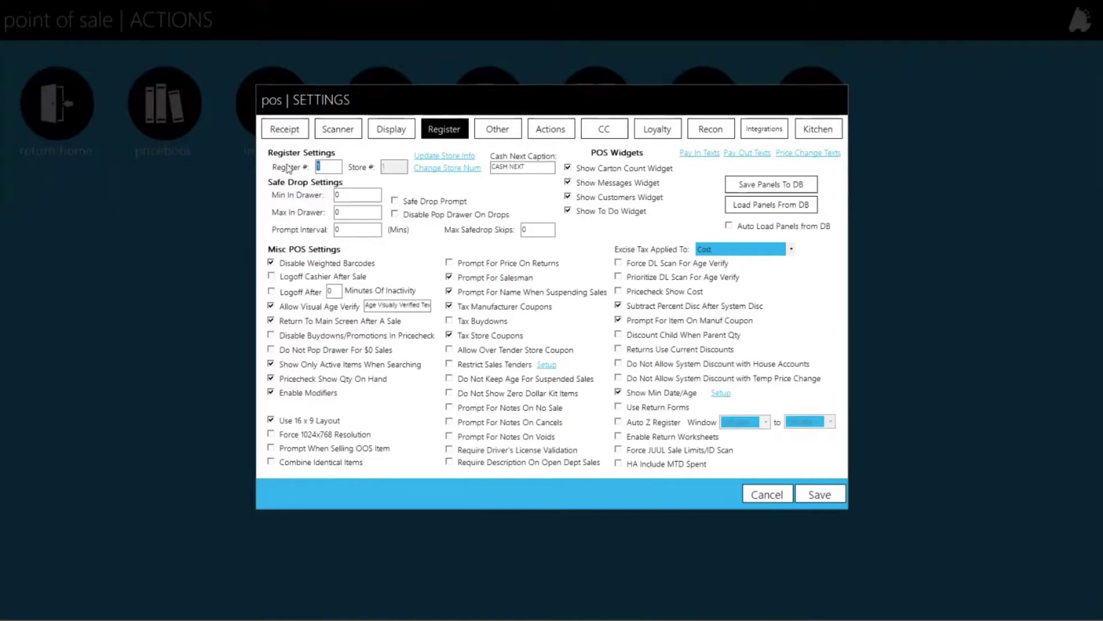
click(444, 168)
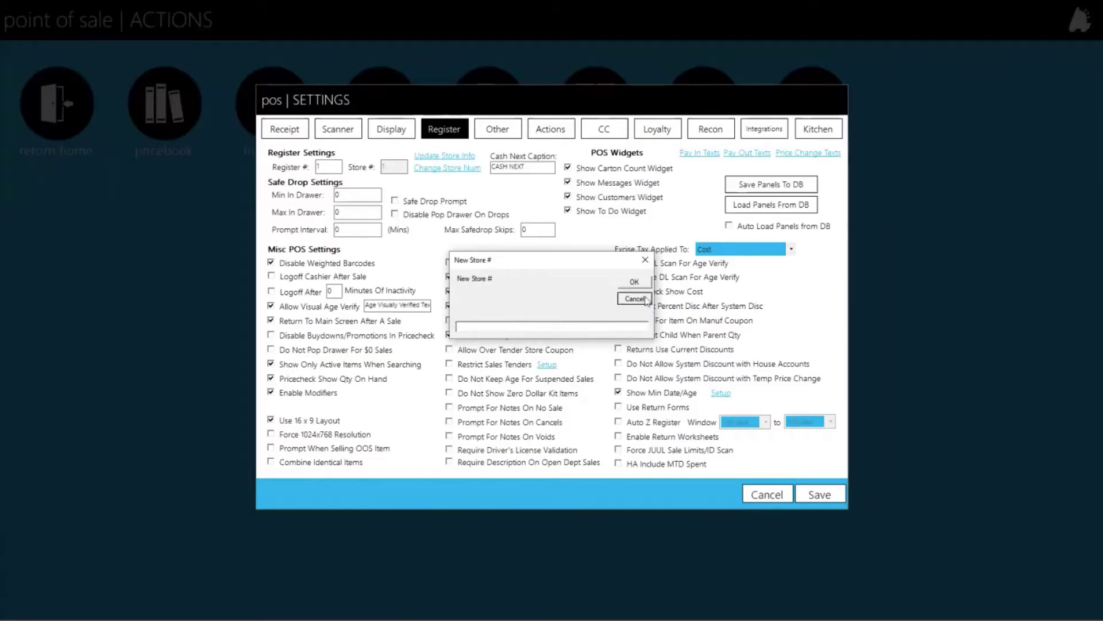
click(646, 300)
click(1028, 544)
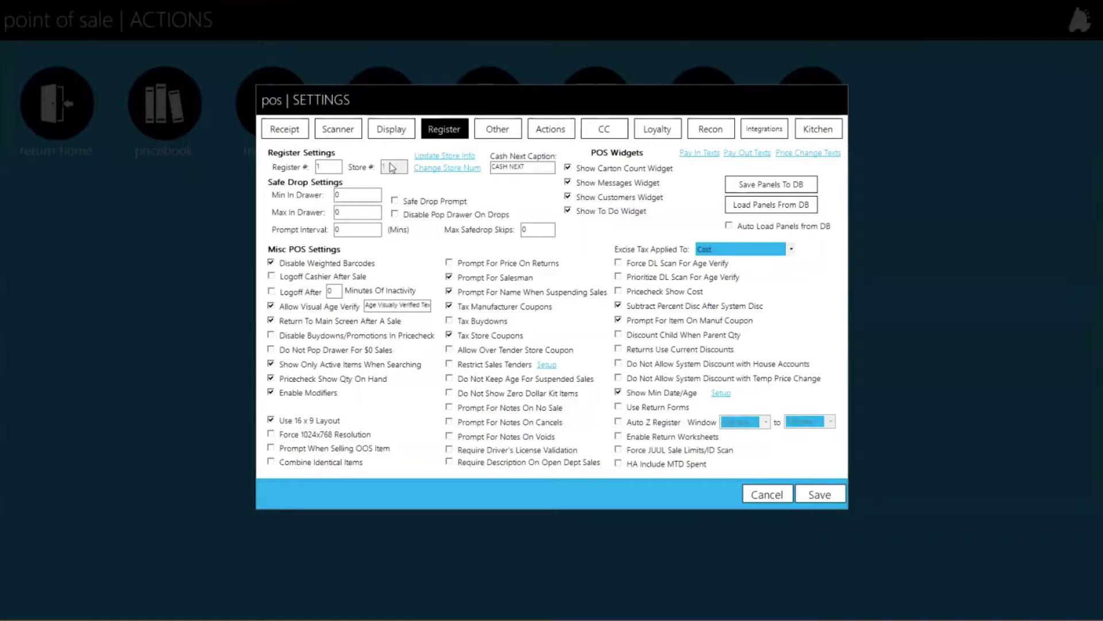
click(441, 156)
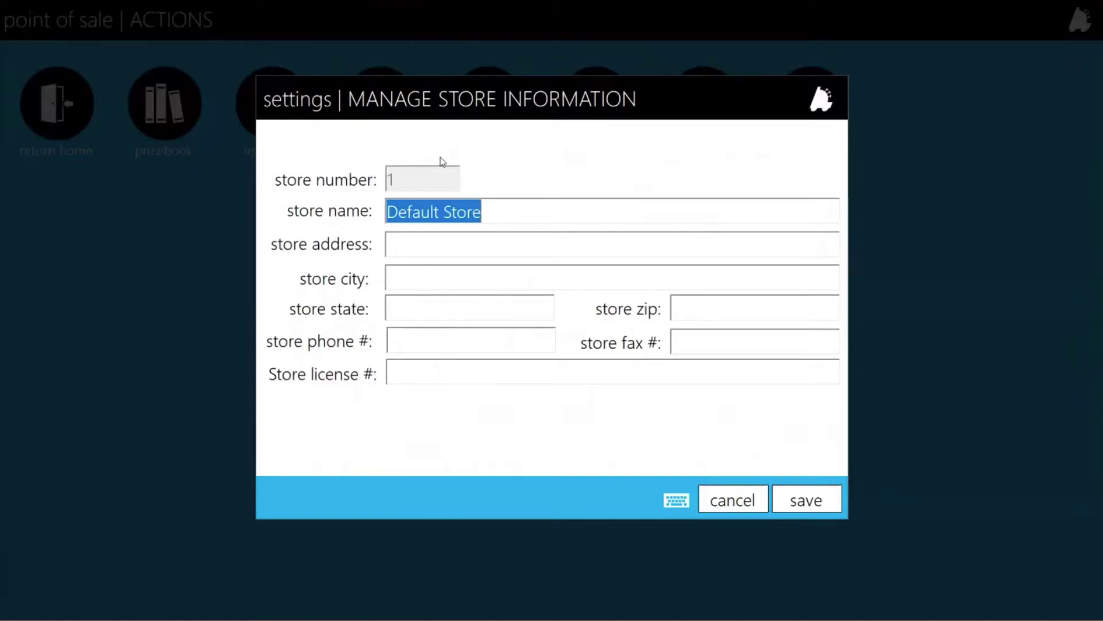
click(732, 495)
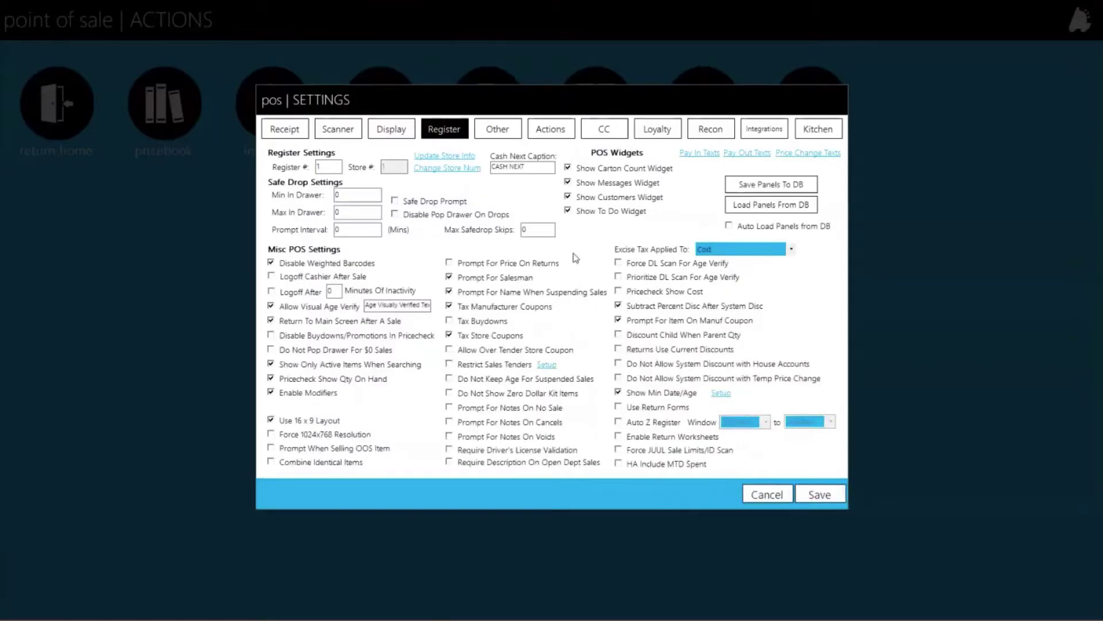
Step: Turn on Safe Drop Prompt with 100.00 minimum and 500.00 maximum in drawer and a prompt interval of 2 minutes
click(347, 201)
click(425, 205)
click(368, 194)
text(100.00)
key(Tab)
text(500.00)
key(Tab)
text(2)
drag(345, 230, 302, 232)
click(395, 200)
Step: Set the maximum safe drop skips to 4 and turn on Disable Pop Drawer On Drops
drag(543, 231, 499, 244)
text(4)
click(415, 216)
Step: Review the Cash Next Caption and the Show Carton Count Widget option
drag(542, 165, 490, 167)
click(544, 166)
click(609, 171)
Step: View the entry fields for the Pay In, Pay Out and Price Change texts
click(706, 153)
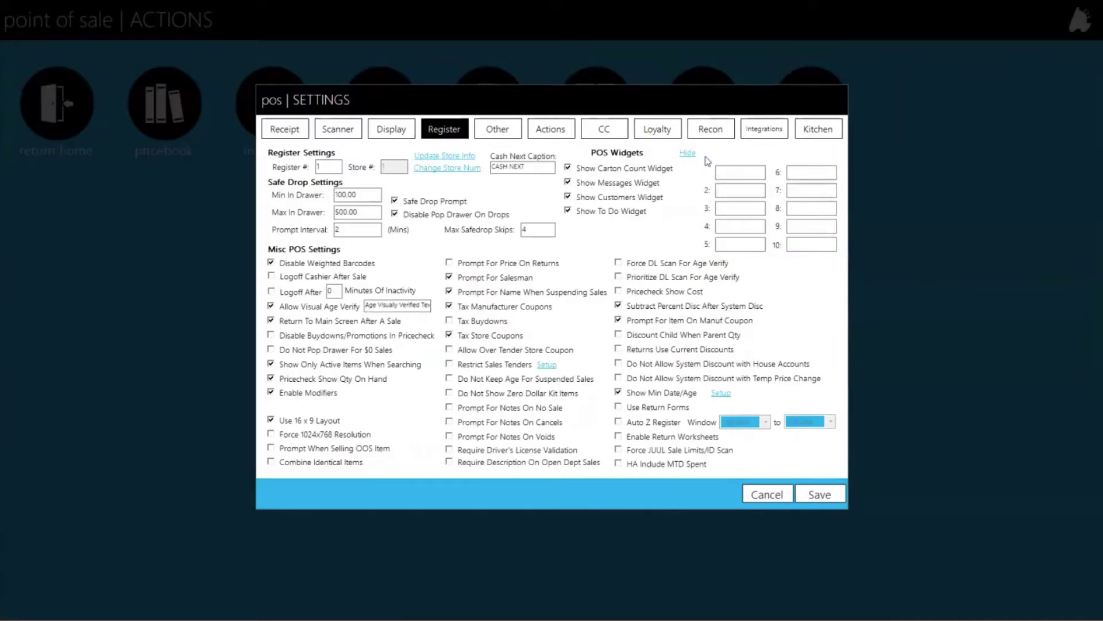
click(687, 153)
click(730, 155)
click(731, 155)
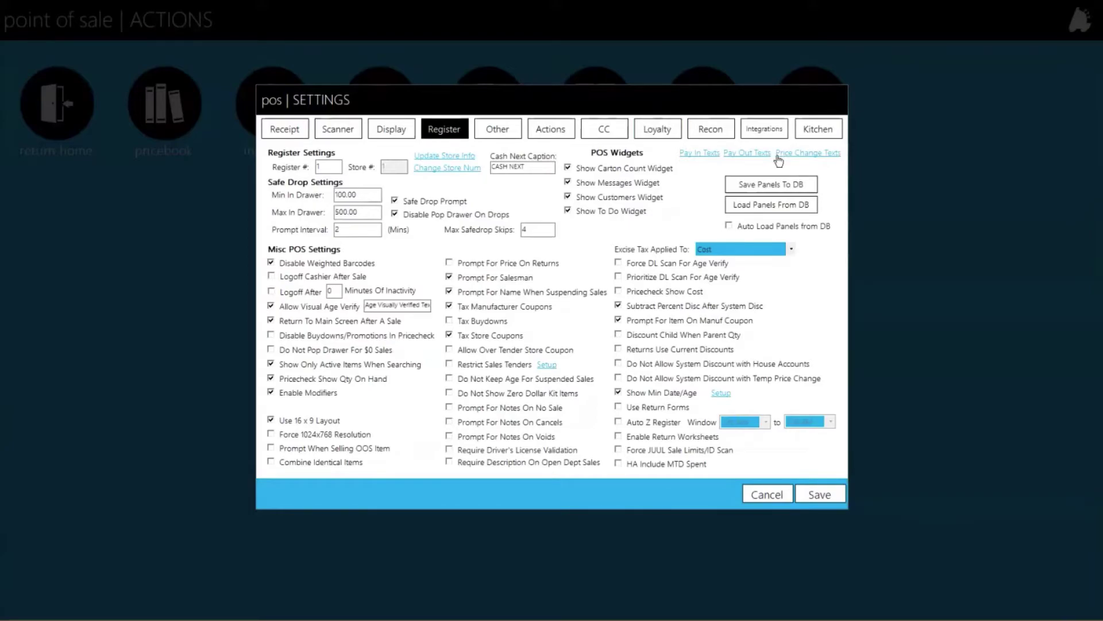
click(778, 156)
click(784, 154)
Step: Turn off Disable Weighted Barcodes and set the inactivity logoff time to 5 minutes
click(371, 266)
click(309, 282)
click(305, 295)
double_click(329, 290)
text(5)
drag(366, 304, 461, 301)
click(415, 302)
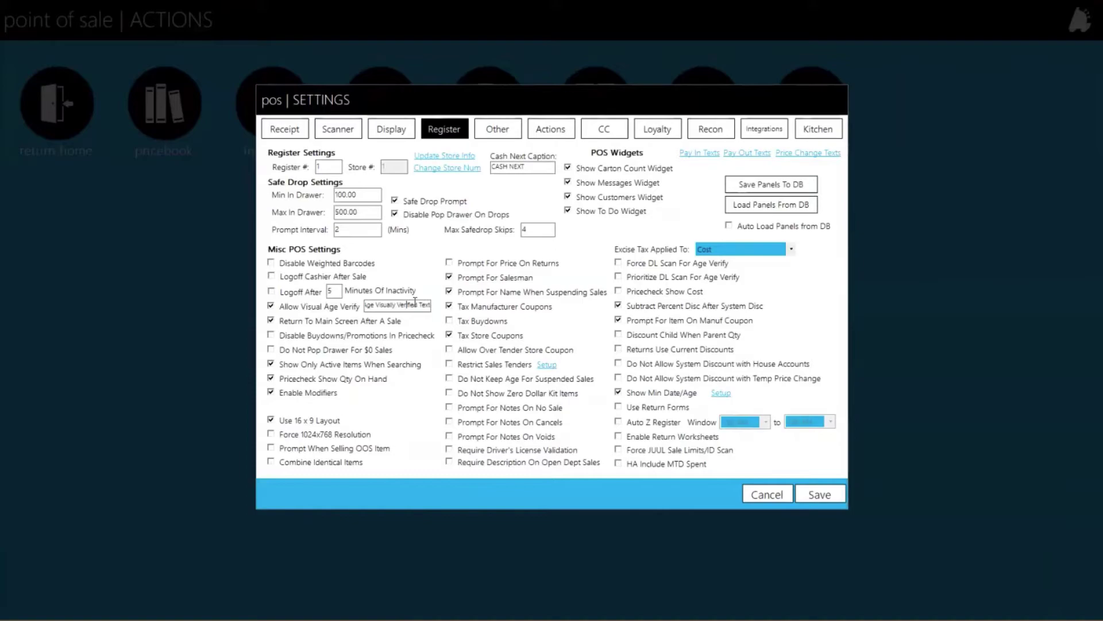
Step: Turn on Do Not Pop Drawer For $0 Sales and turn off Return To Main Screen, Show Only Active Items and Enable Modifiers
click(363, 325)
click(400, 337)
click(347, 353)
click(281, 360)
click(298, 365)
click(326, 393)
Step: Turn off Use 16 x 9 Layout, try Prompt When Selling OOS Item and turn on Combine Identical Items
click(296, 422)
click(317, 424)
click(348, 432)
click(335, 454)
click(334, 453)
click(341, 467)
Step: Turn off Prompt For Salesman and Prompt For Name When Suspending Sales
click(526, 268)
click(527, 270)
click(523, 296)
Step: Turn off Tax Manufacturer Coupons and Tax Store Coupons, and try the Tax Buydowns option
click(489, 306)
click(479, 337)
click(484, 307)
click(490, 320)
click(492, 318)
click(494, 307)
Step: Try Allow Over Tender Store Coupon and view the setup of the restricted sales tender mappings
click(508, 352)
click(546, 365)
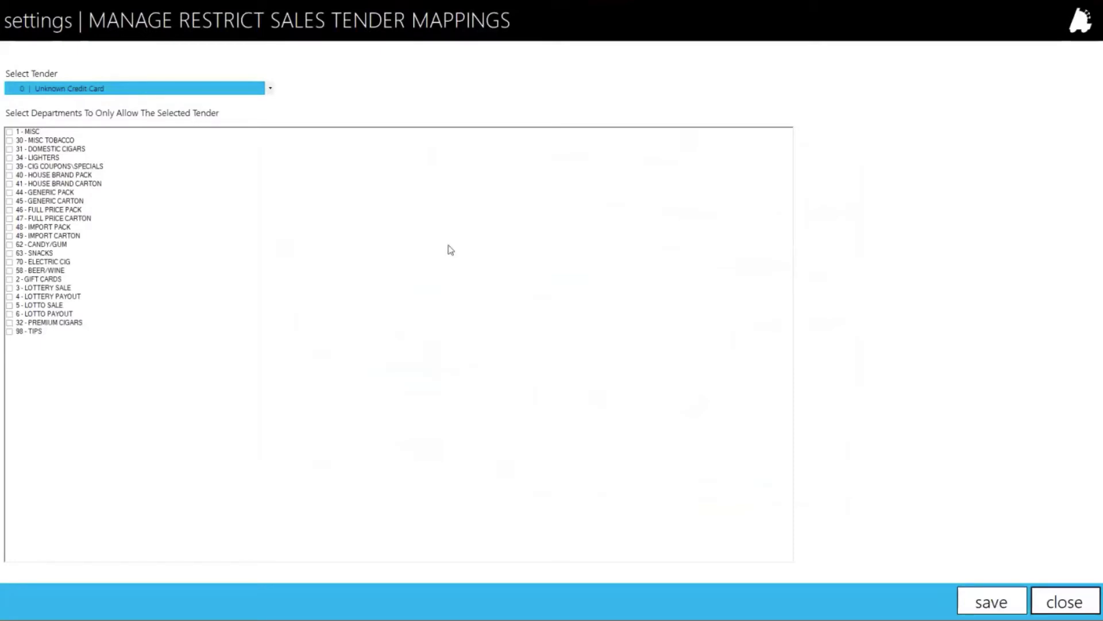
click(1066, 601)
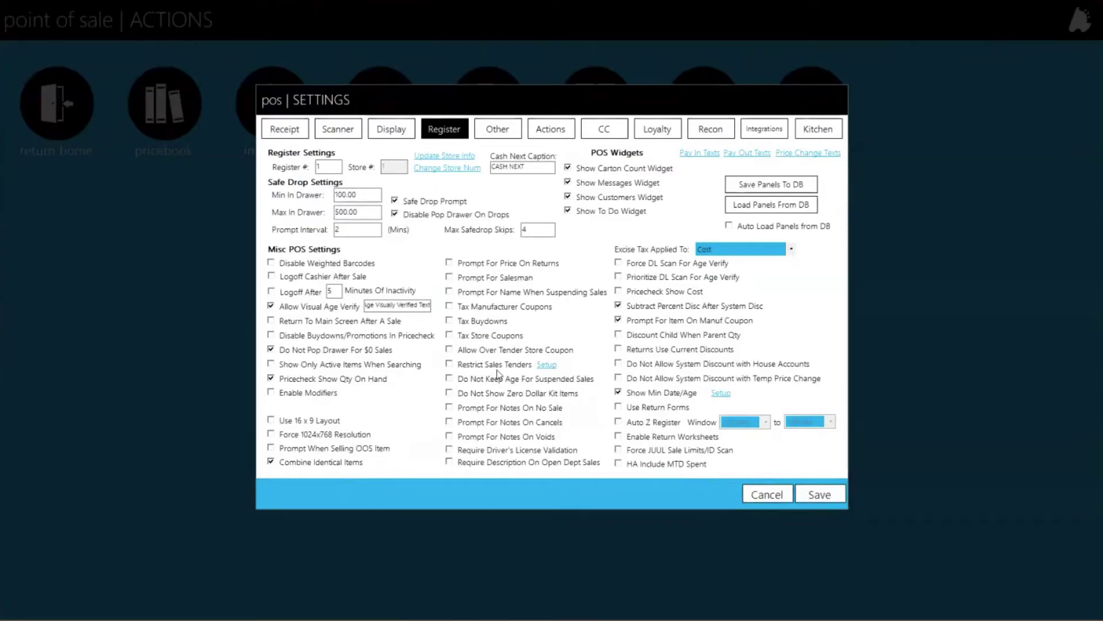
Step: Try the options for suspended sale age, zero dollar kit items and notes on no sale
click(498, 379)
click(455, 382)
click(492, 397)
click(529, 409)
Step: Try Prompt For Notes On Cancels and view its predefined note fields
click(520, 425)
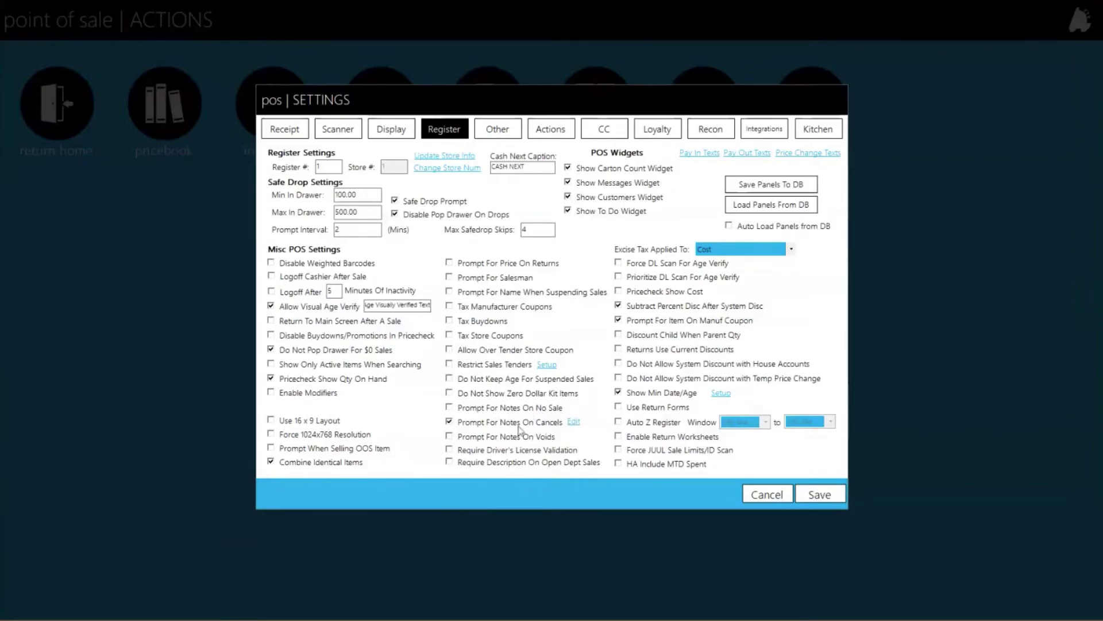
click(573, 423)
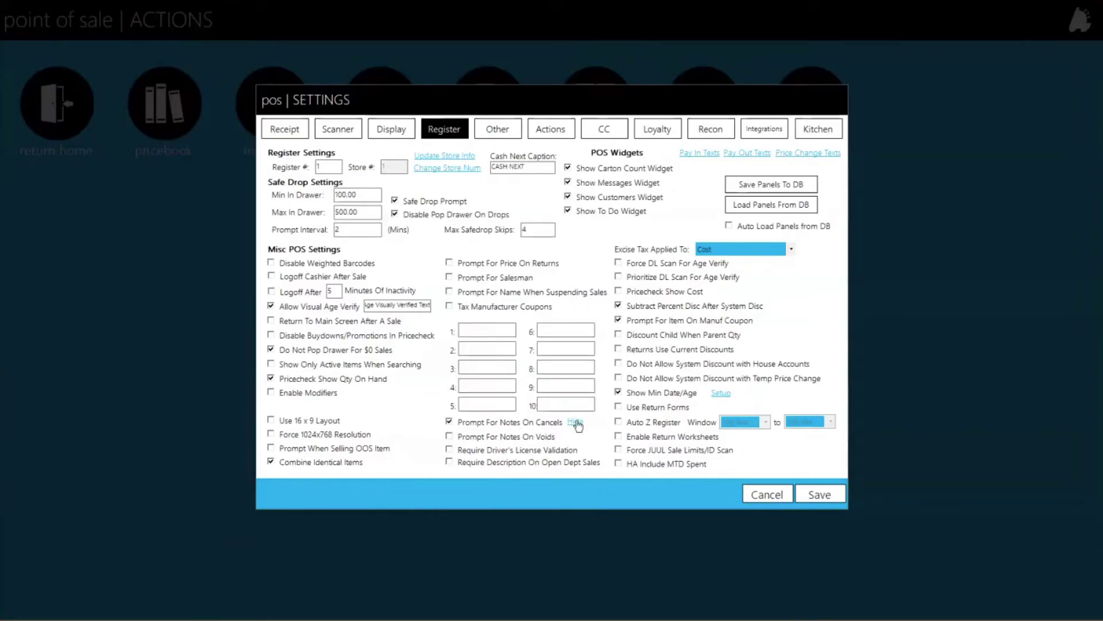
click(574, 423)
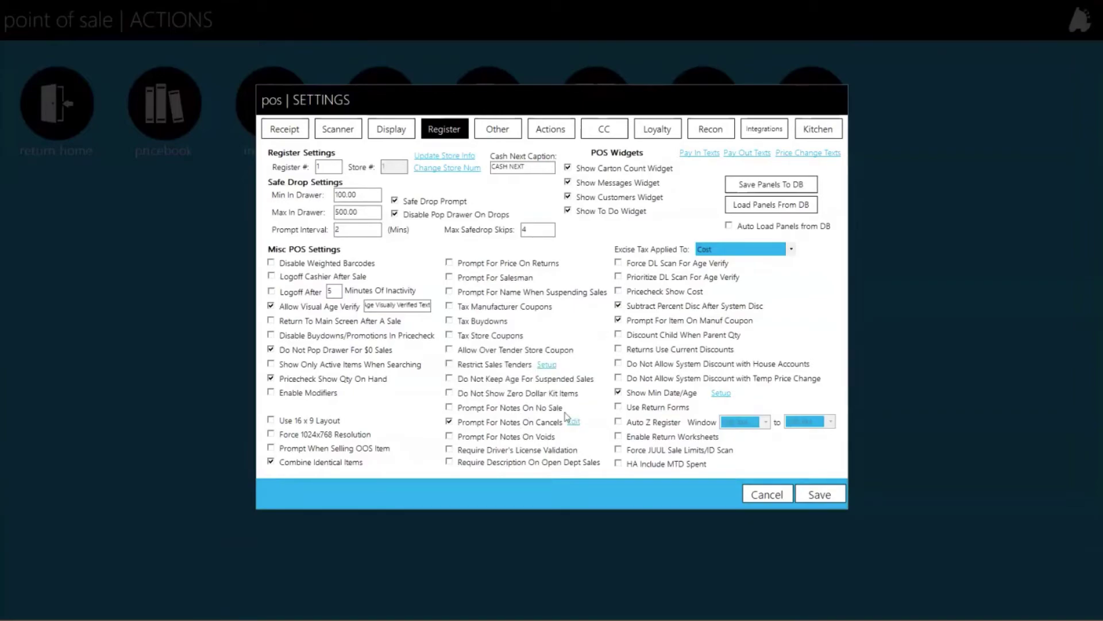
click(520, 422)
Step: Try Require Driver's License Validation and Require Description On Open Dept Sales
click(537, 453)
click(562, 451)
click(566, 463)
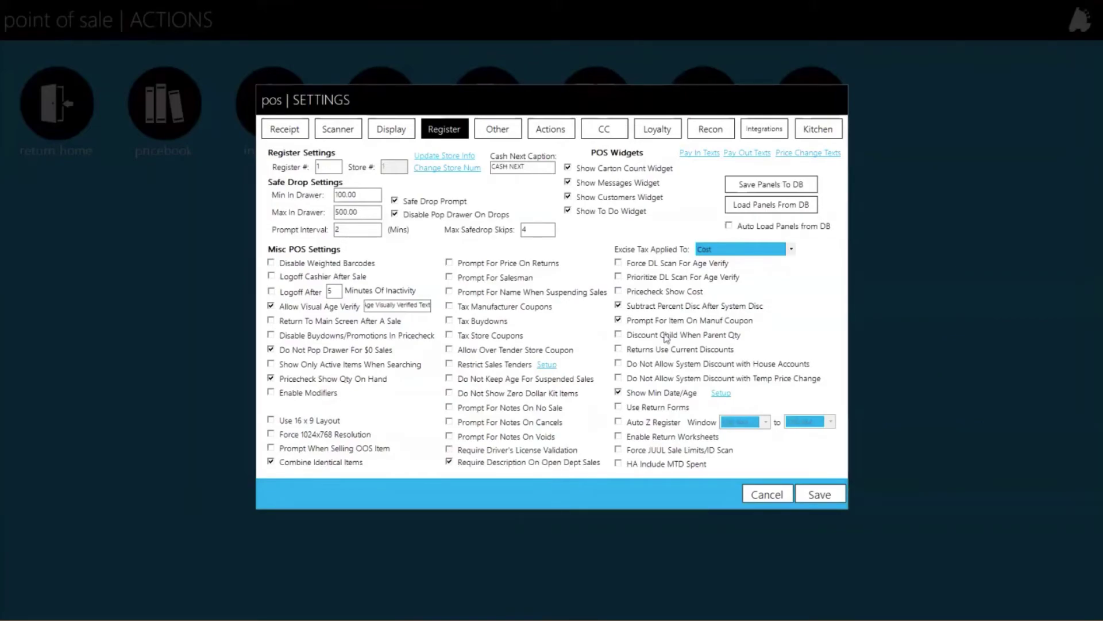
Step: View the choices for what excise tax is applied to, keeping Cost selected
click(728, 250)
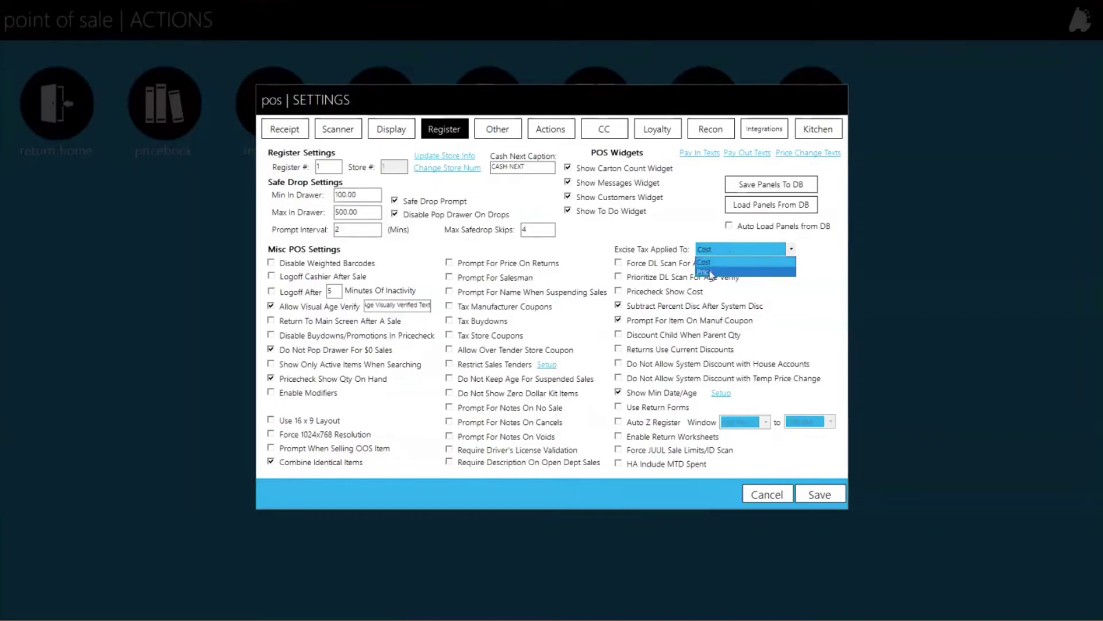
click(719, 251)
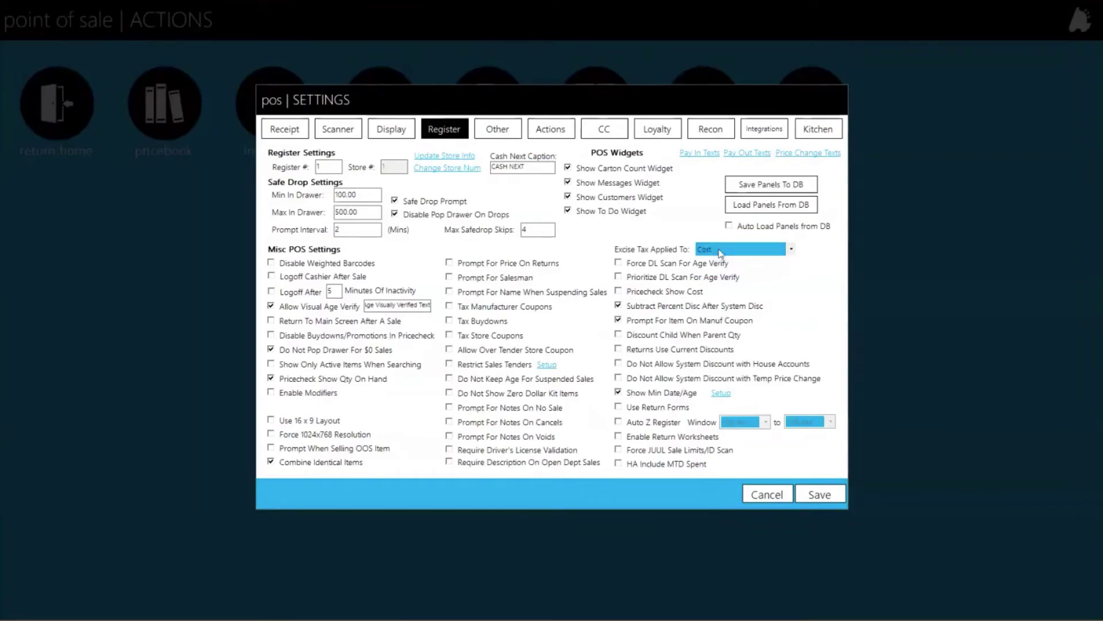
click(720, 252)
click(717, 259)
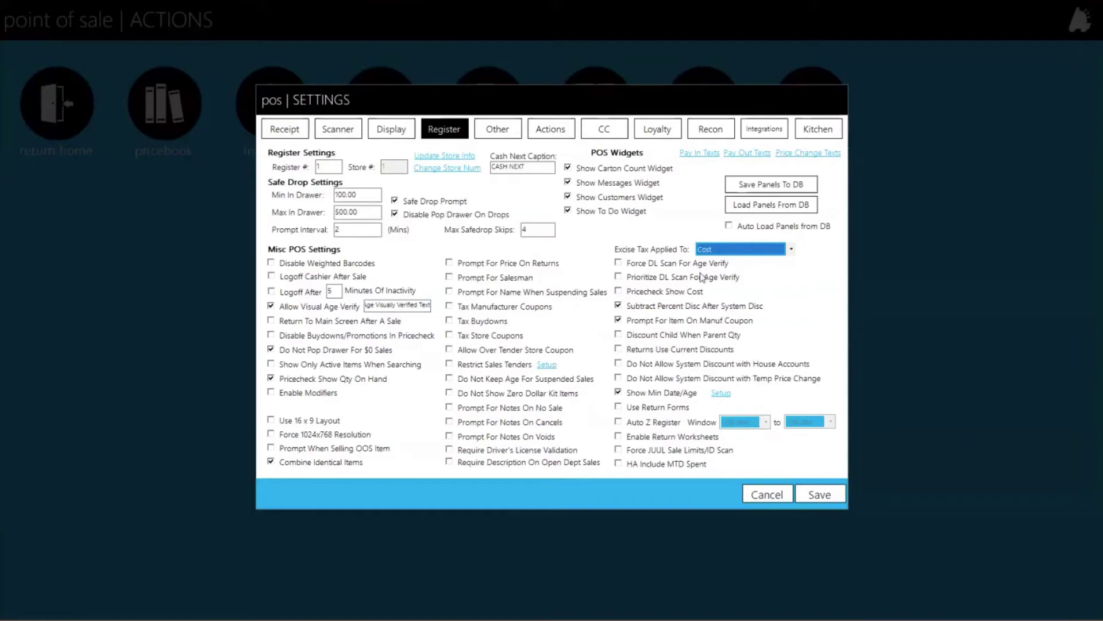
Step: Try Force DL Scan For Age Verify with Allow Override, and the Prioritize DL Scan For Age Verify option
click(699, 266)
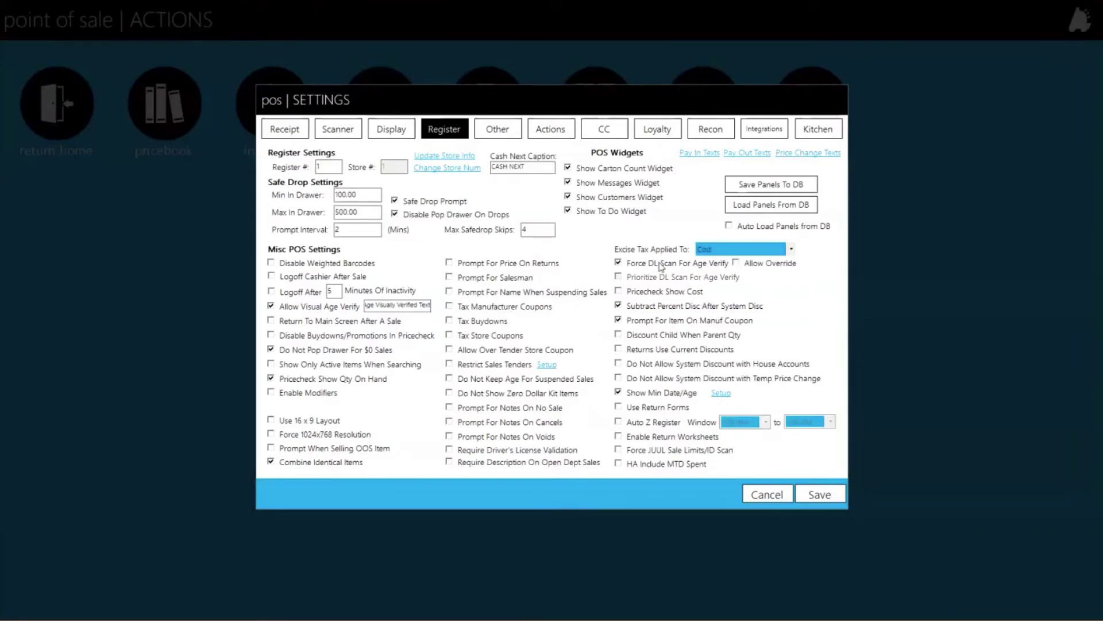
click(736, 262)
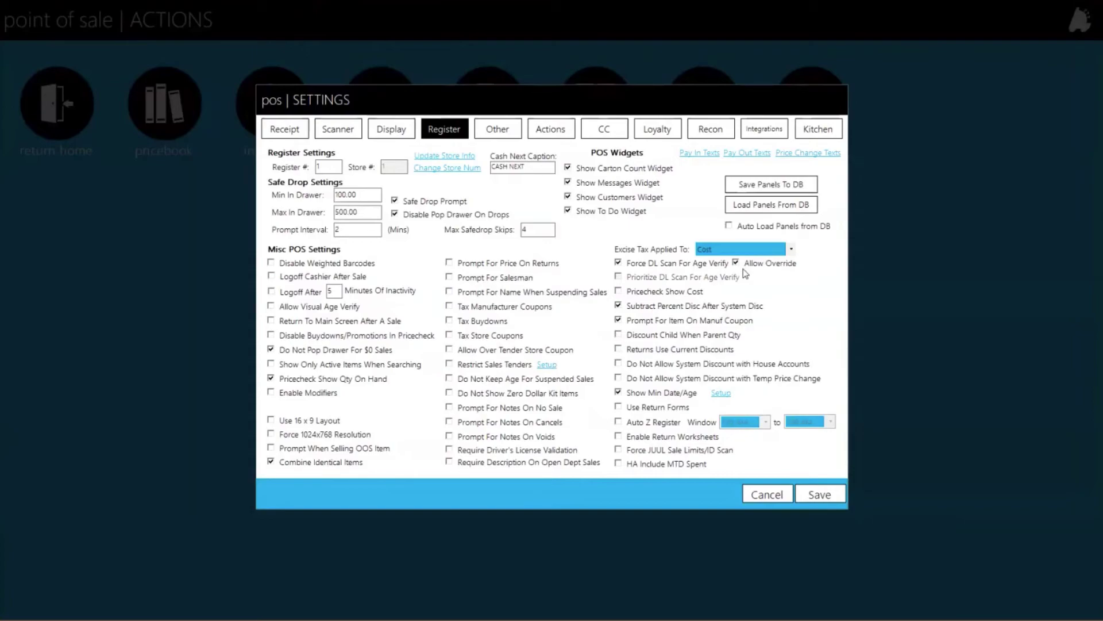
click(710, 265)
click(657, 280)
click(703, 277)
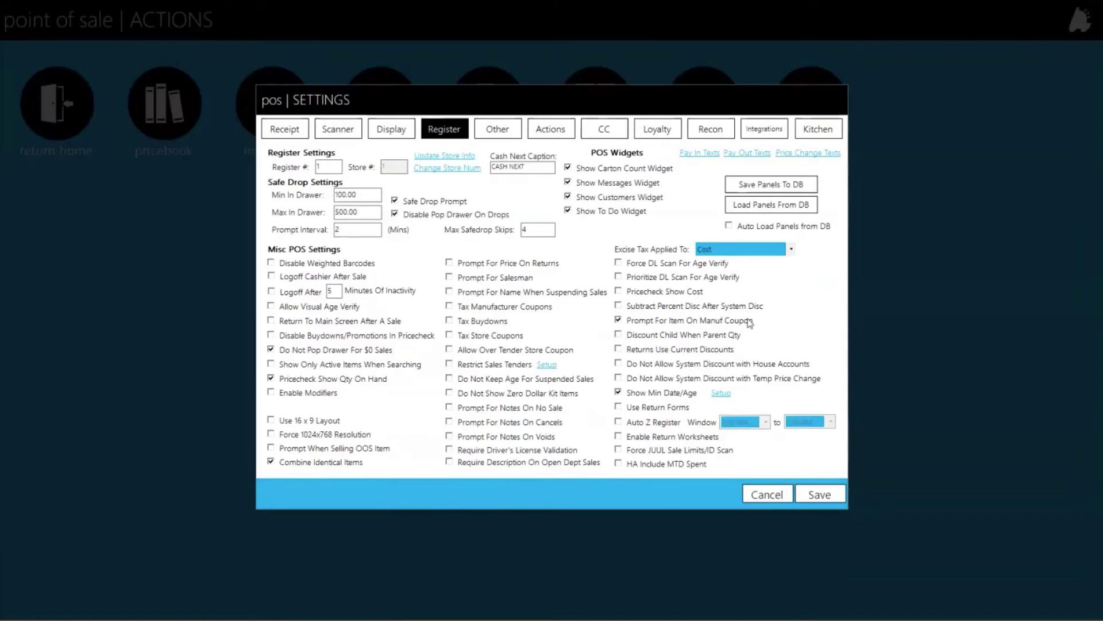
Step: Turn on Returns Use Current Discounts and disallow system discounts with house accounts and with temp price changes
click(701, 336)
click(670, 352)
click(680, 365)
click(659, 379)
Step: View the minimum age setup with its tobacco and alcohol labels, and leave it without saving
click(721, 394)
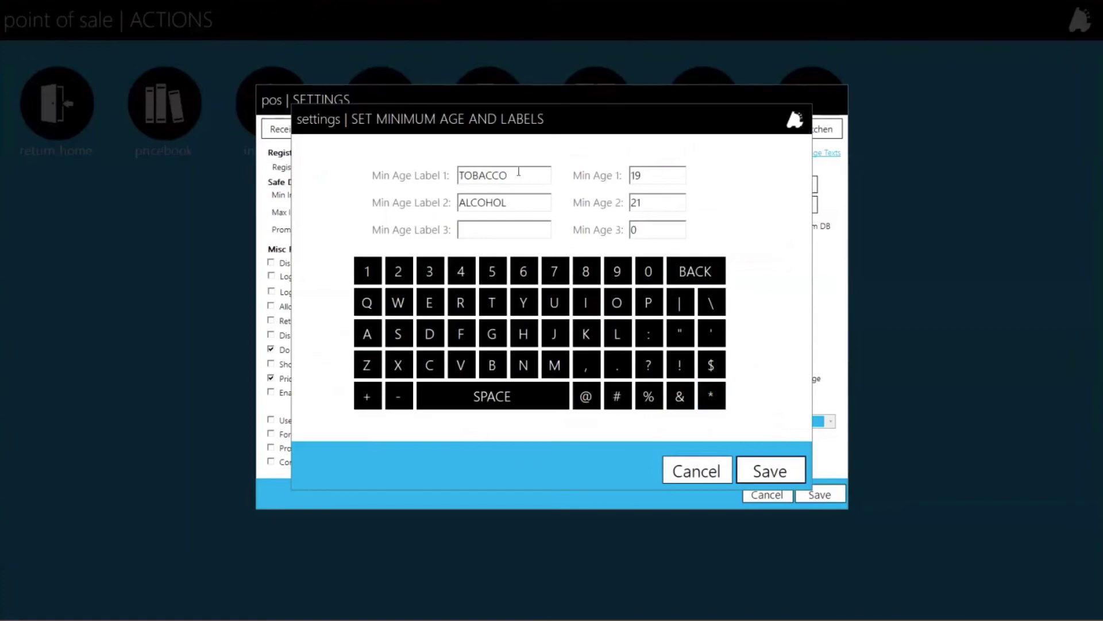
drag(514, 202, 435, 203)
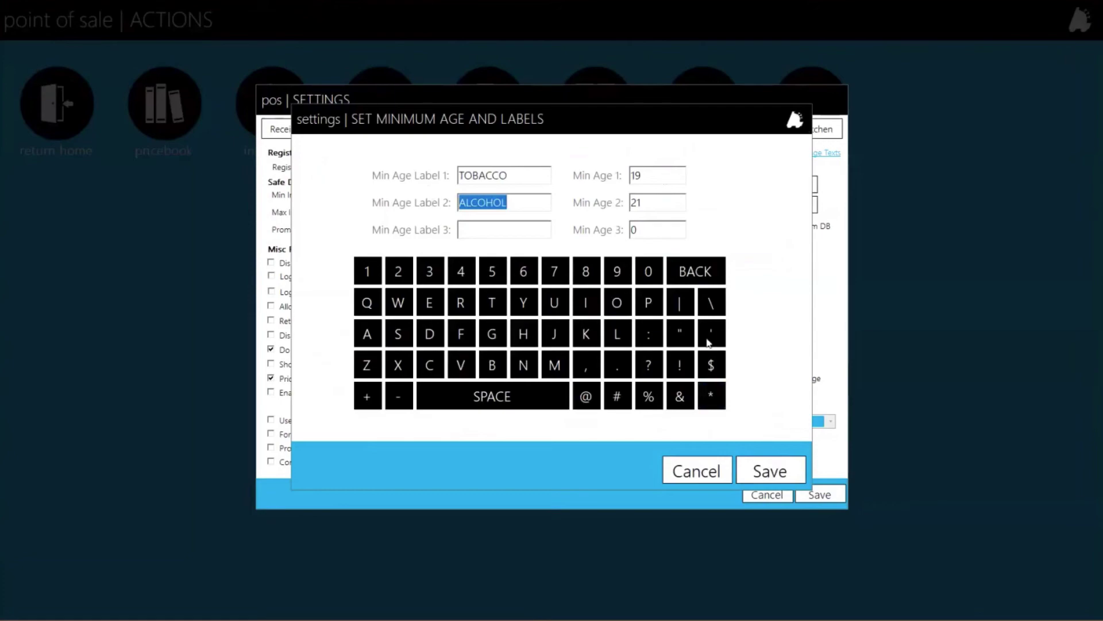
click(684, 479)
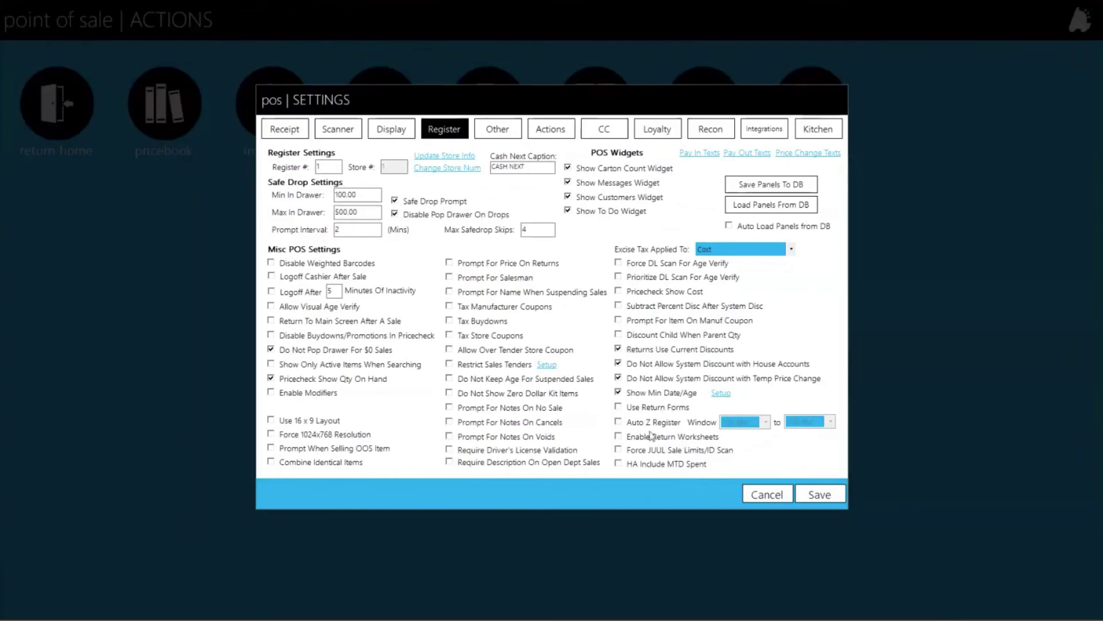
Step: Try the Auto Z Register option with a window from 1:00 AM to 2:00 AM
click(650, 409)
click(646, 423)
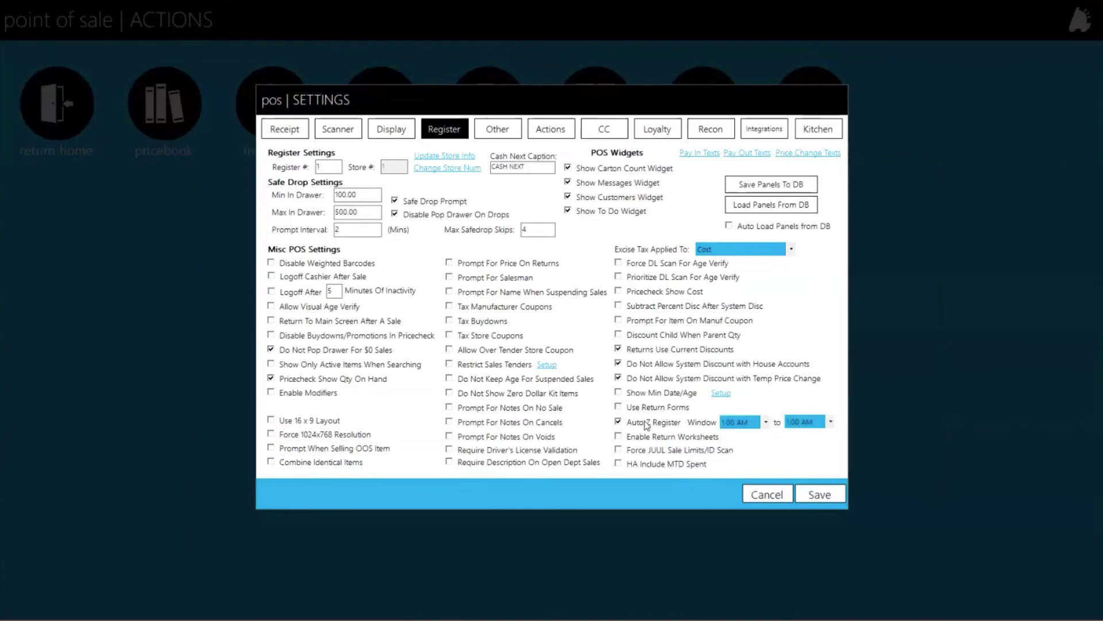
click(740, 421)
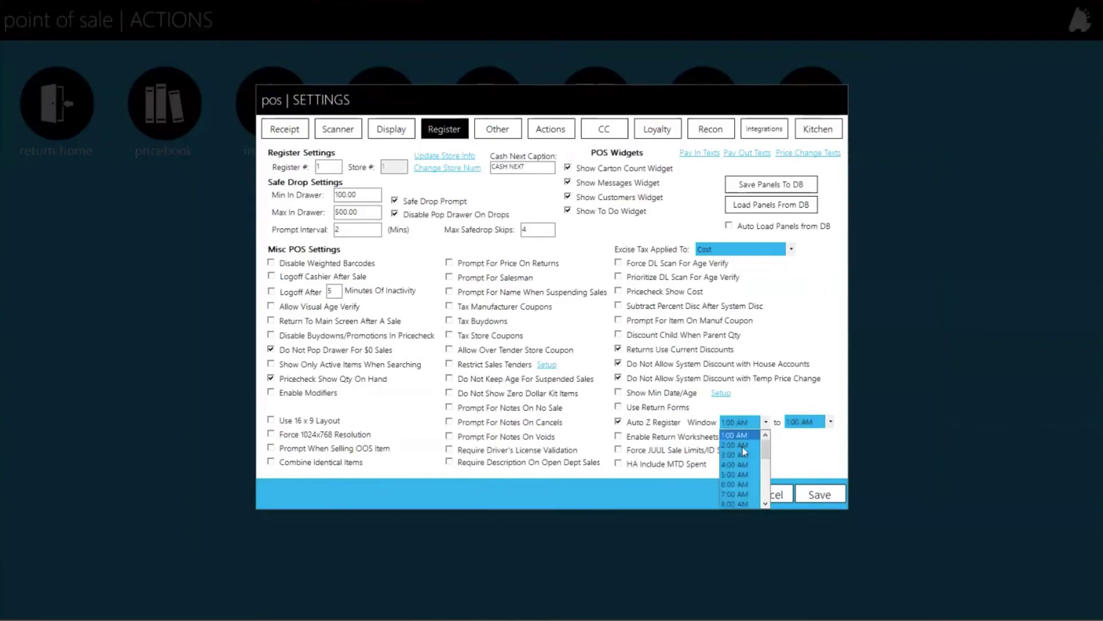
click(741, 443)
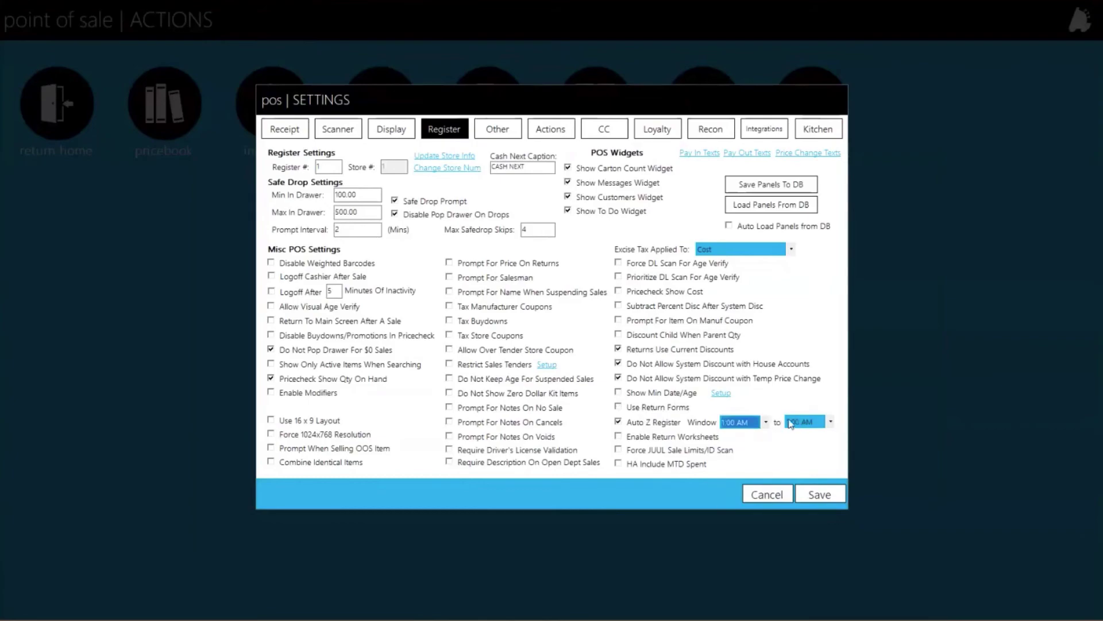
click(790, 422)
click(796, 444)
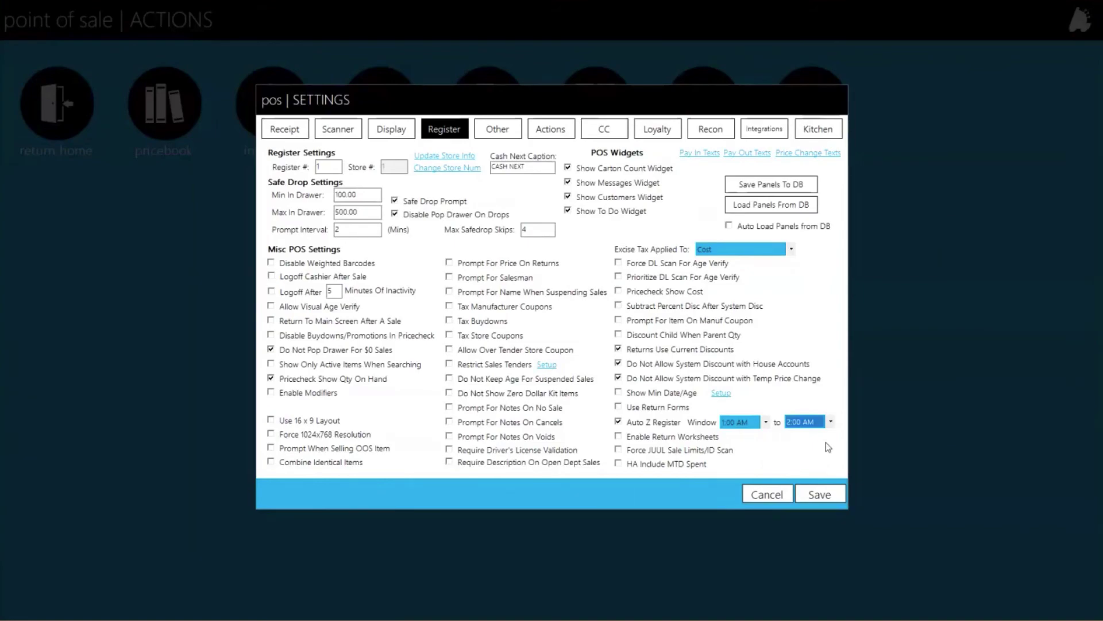
click(661, 425)
Step: Try the Enable Return Worksheets and Force JUUL Sale Limits/ID Scan options
click(665, 437)
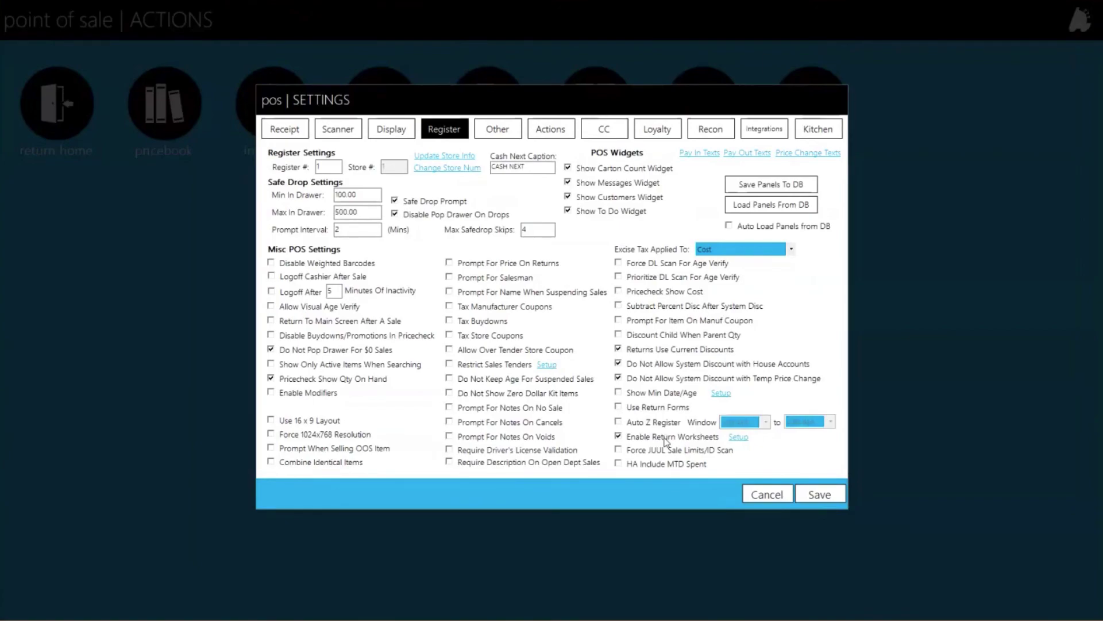
click(665, 440)
click(679, 452)
click(662, 450)
Step: Close the POS settings without saving and log off from the point of sale
click(279, 136)
click(767, 494)
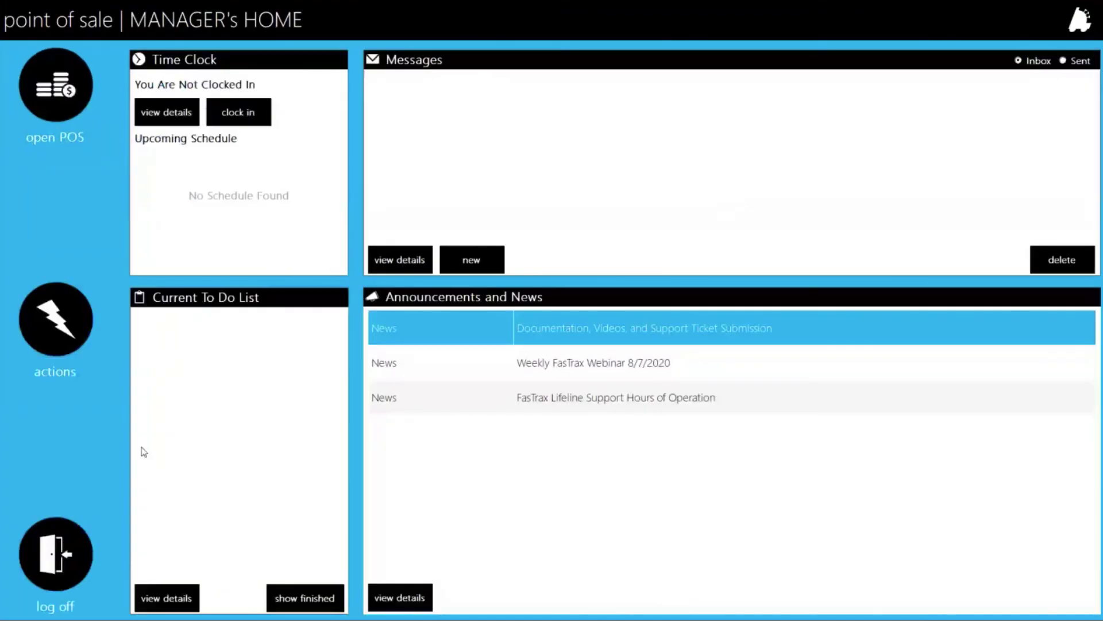
click(87, 579)
click(733, 219)
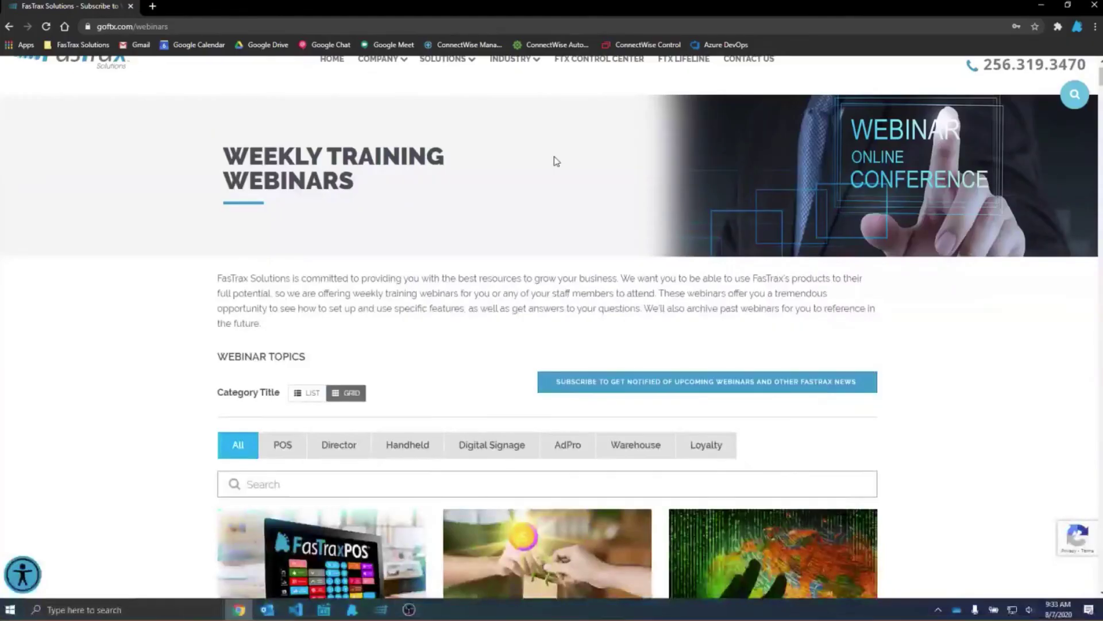